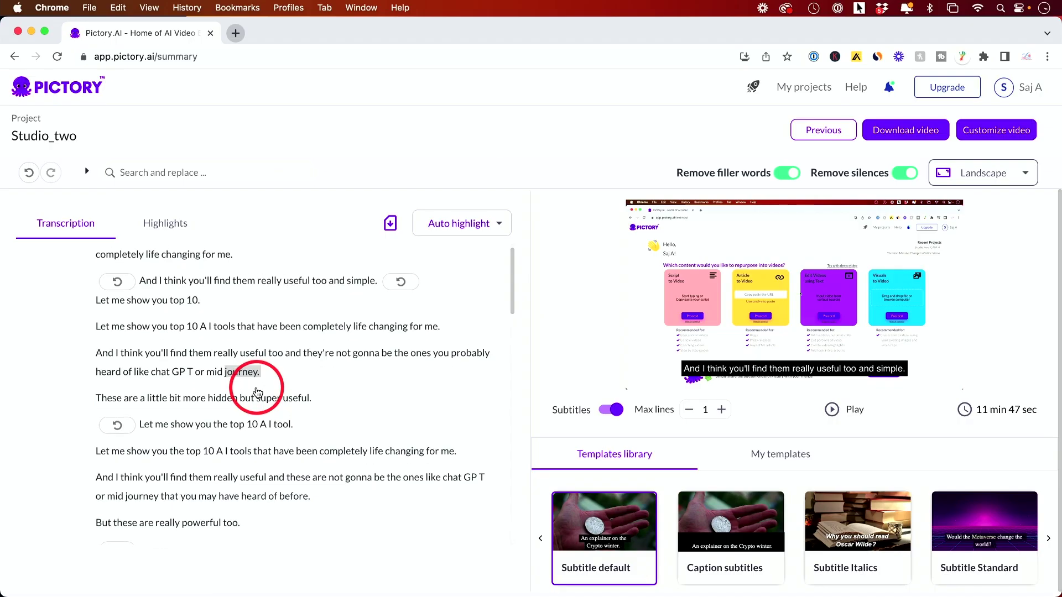
Step: Delete the 'Let me show you top 10.' through 'super useful.' sentences, trimming the video to 11 min 32 sec
scroll(183, 404, up, 1)
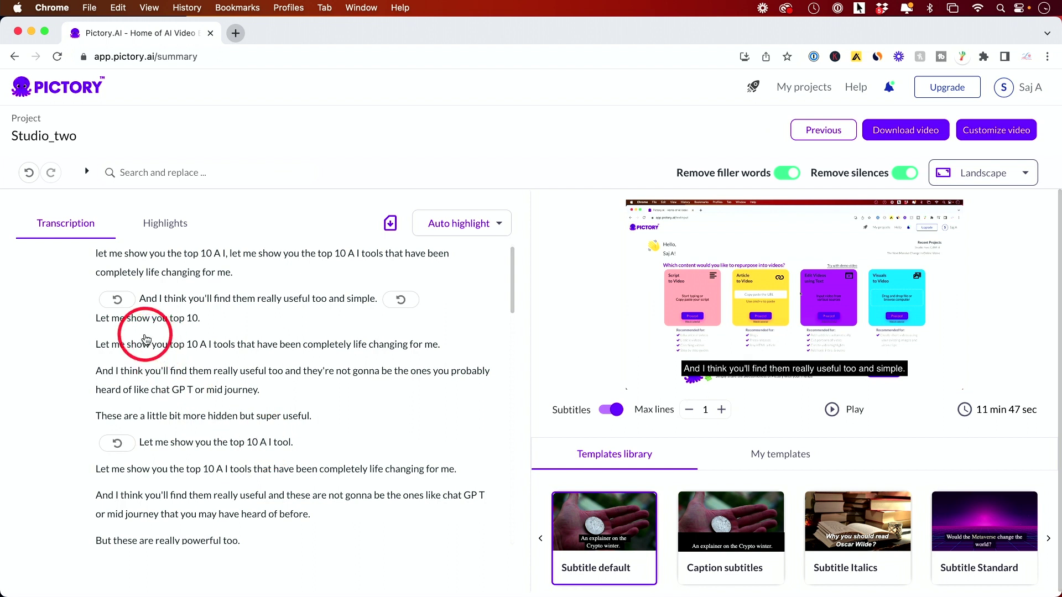
drag(110, 330, 334, 423)
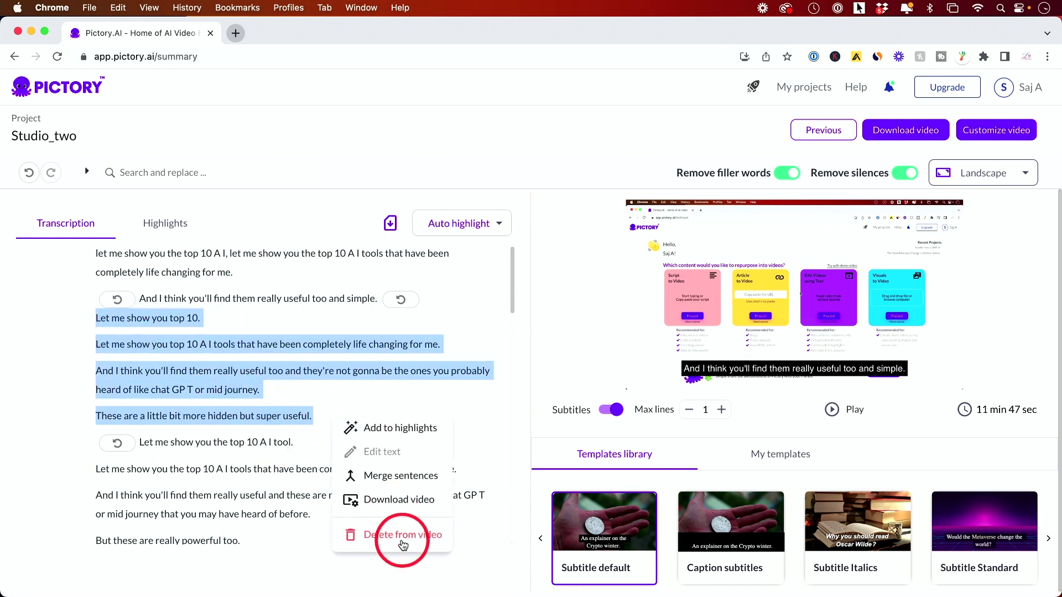
click(386, 535)
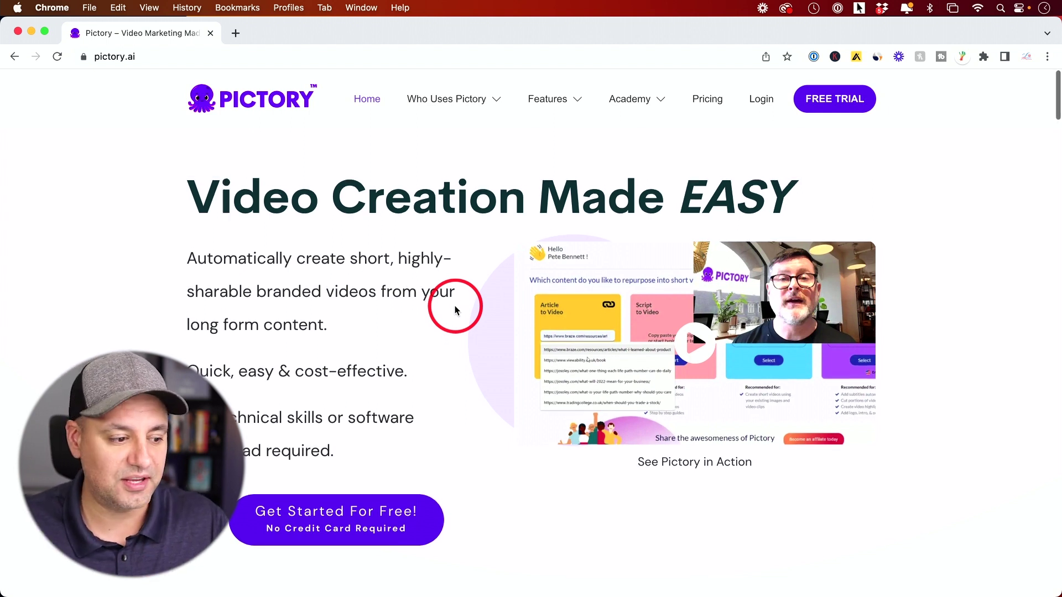
Step: Log in from the pictory.ai home page to reach the signed-in dashboard
scroll(455, 309, down, 1)
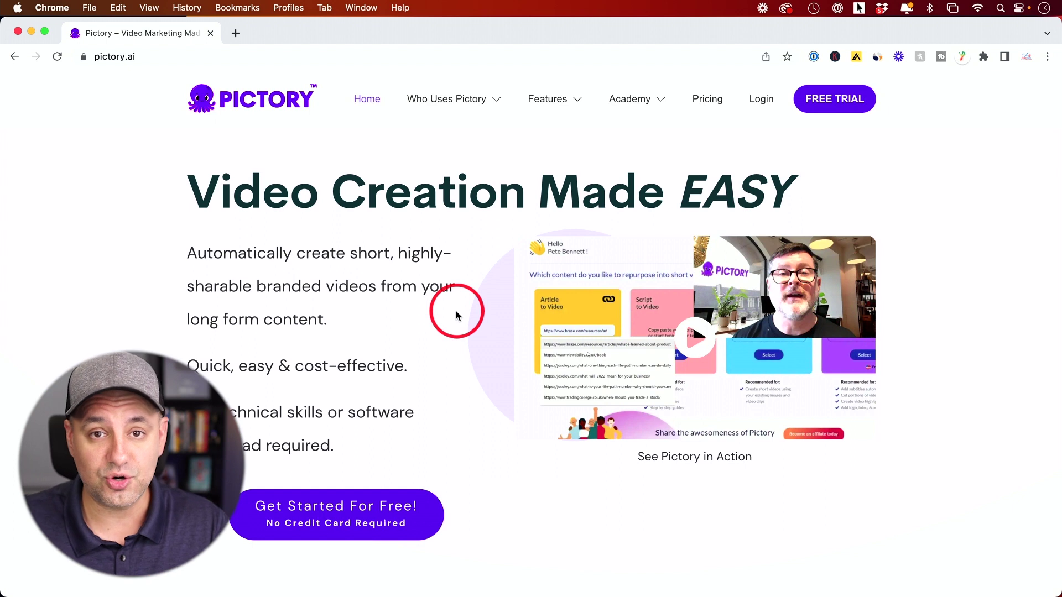
click(763, 111)
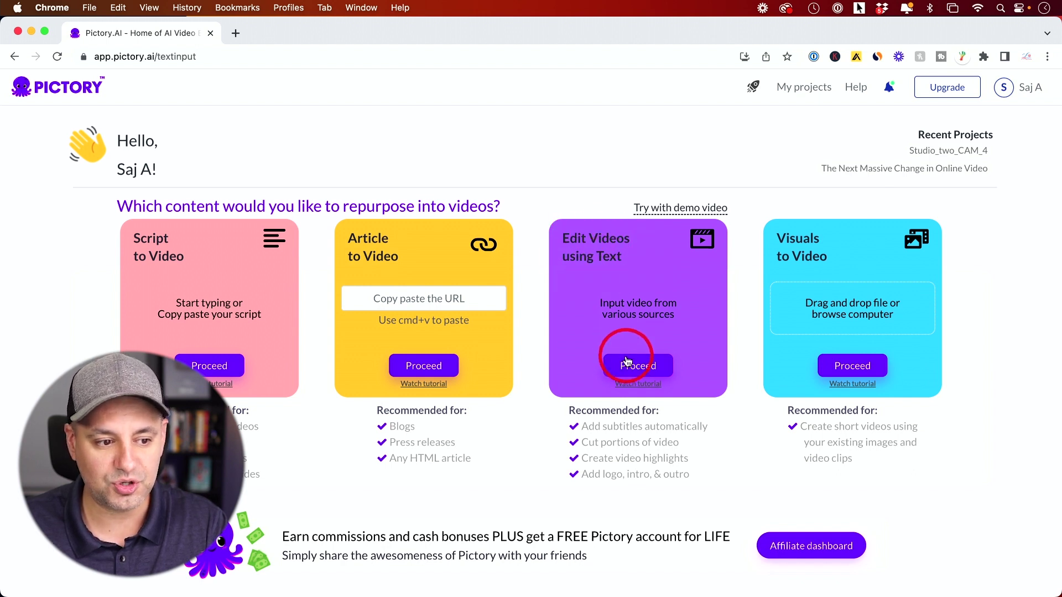
Step: Start an Edit Videos using Text project uploading Studio two.mp4 with 1 speaker
click(636, 367)
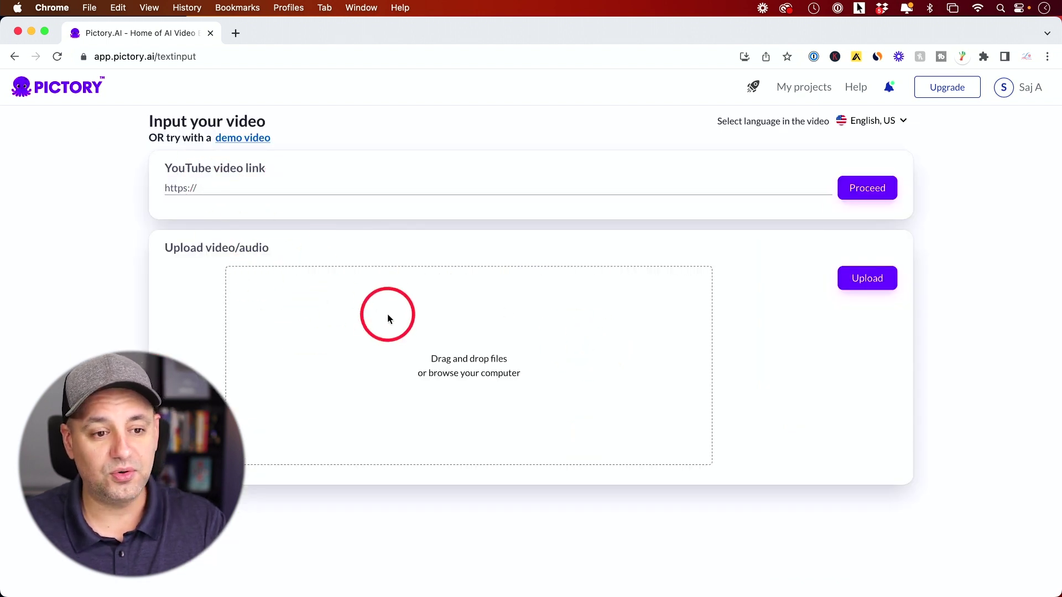
drag(624, 339, 559, 439)
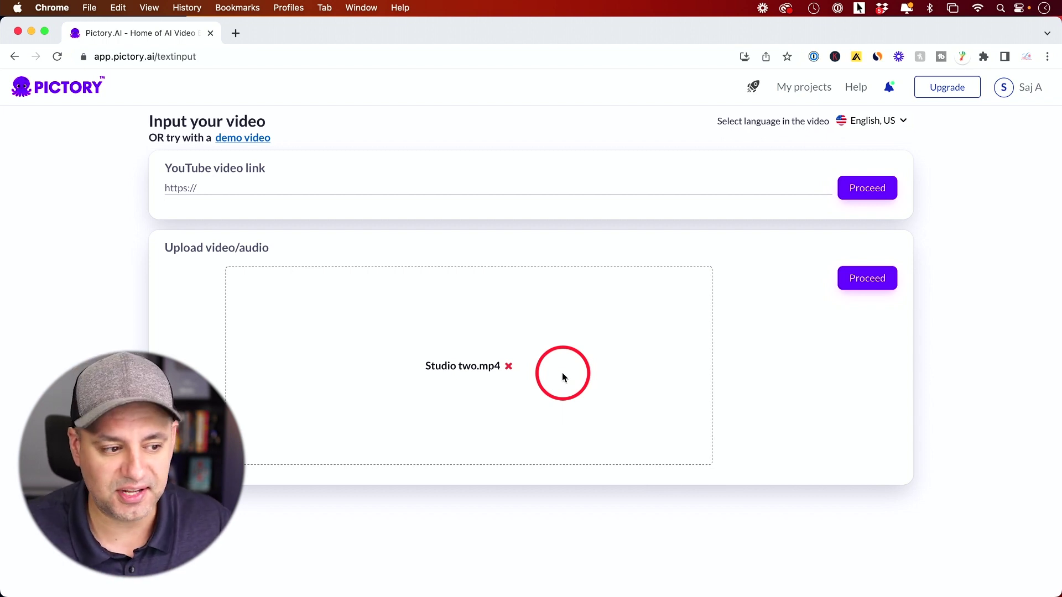
click(866, 282)
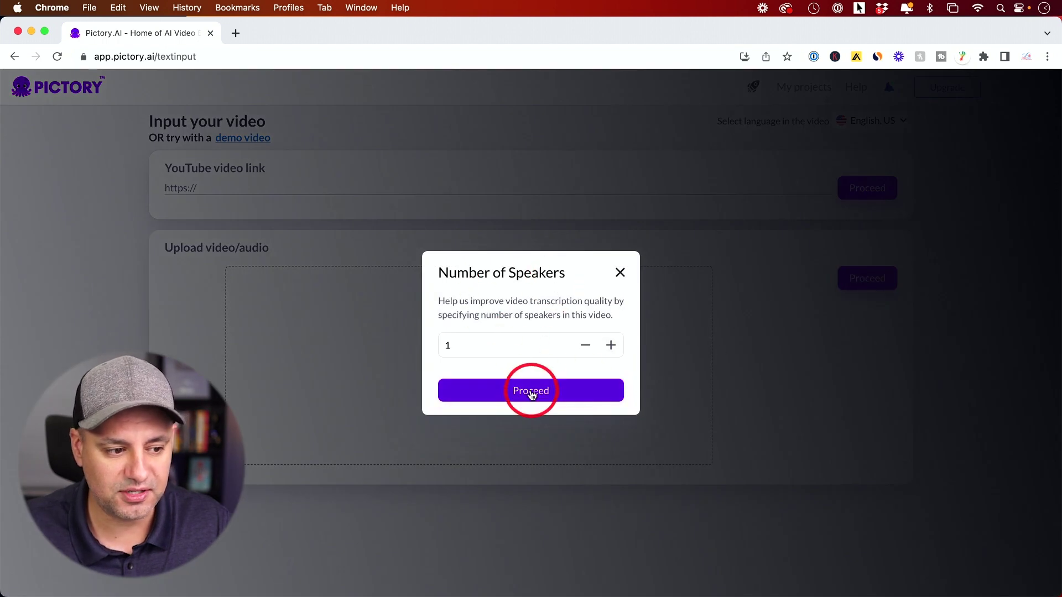
click(531, 392)
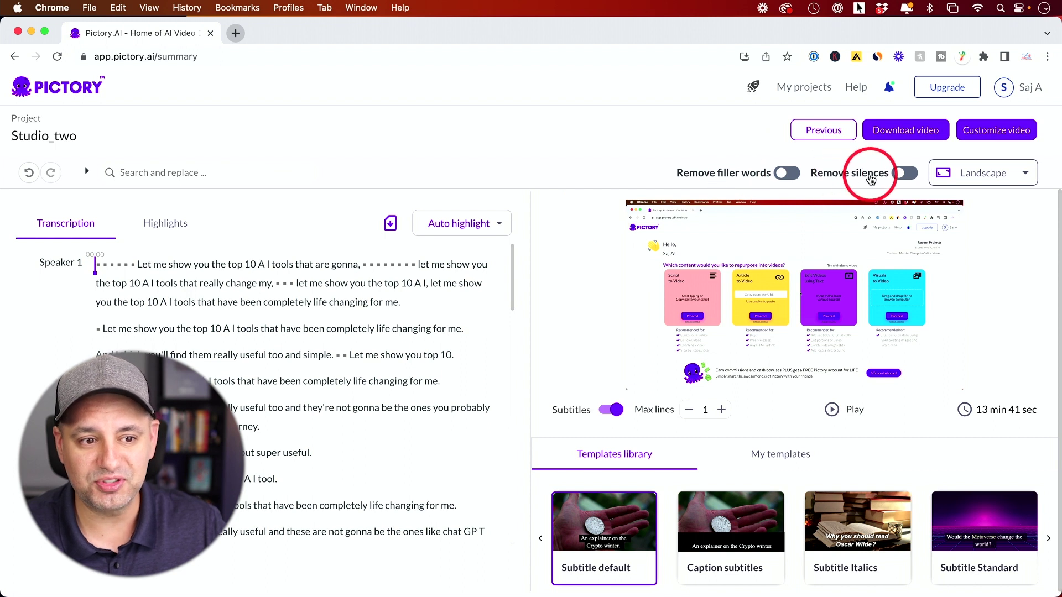
Step: Switch on Remove silences and Remove filler words, shortening the video to 11 min 51 sec
click(899, 174)
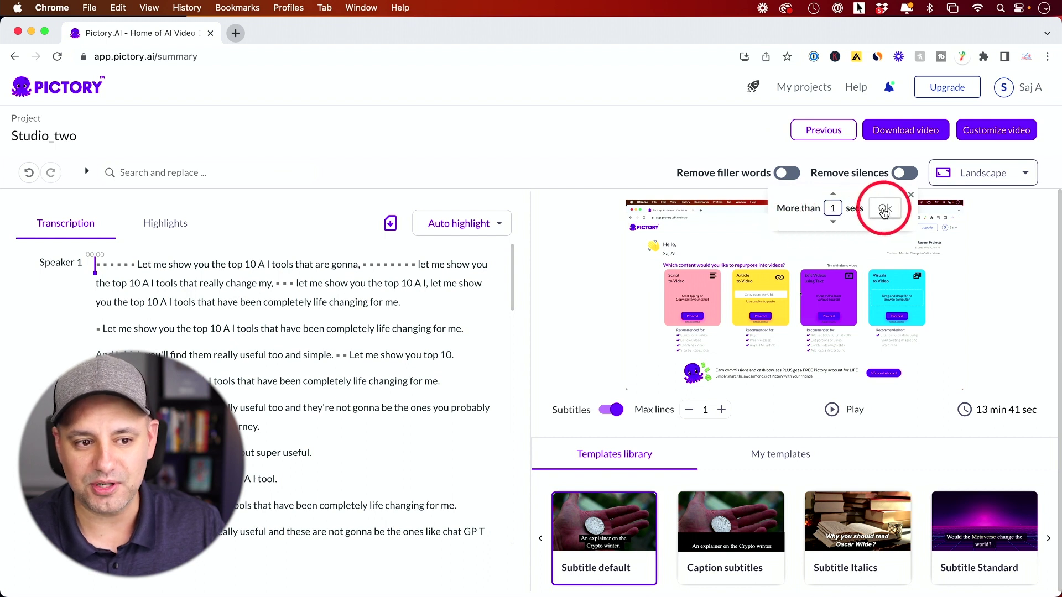
click(880, 210)
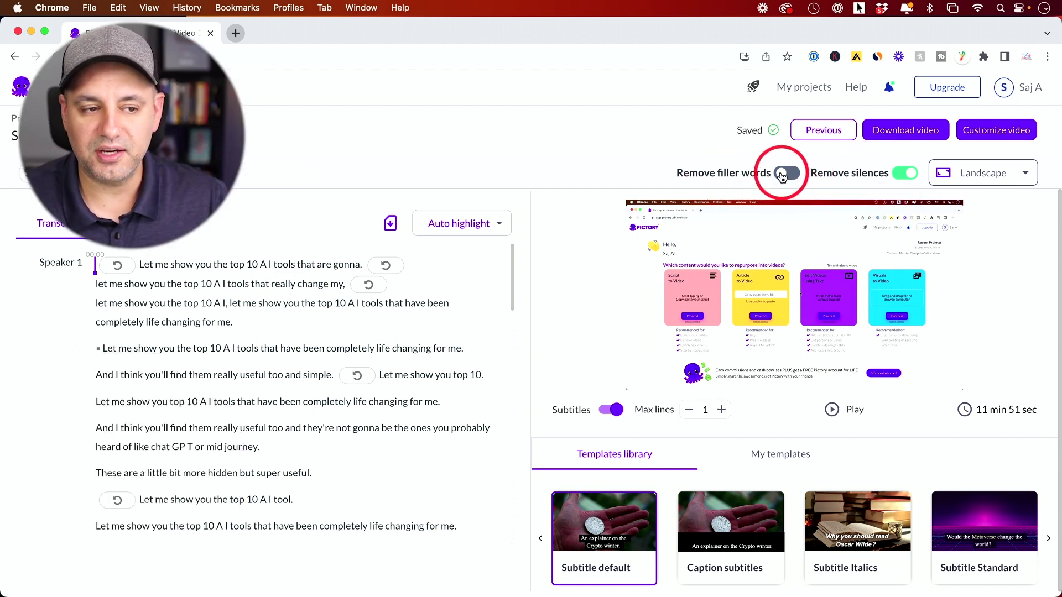
click(781, 176)
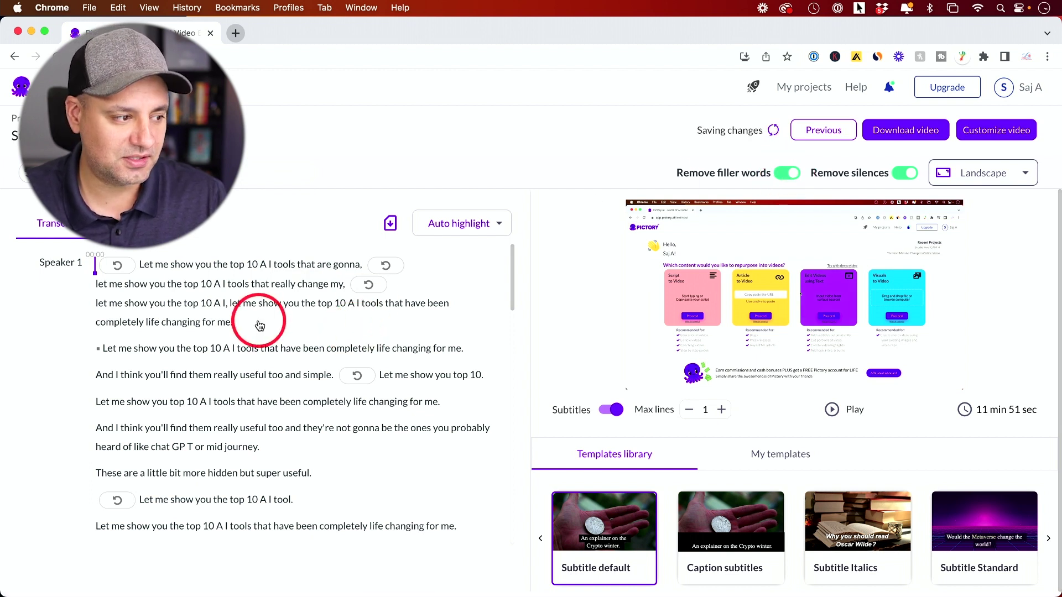
Step: Delete the duplicate opening line from the transcript
scroll(252, 326, down, 1)
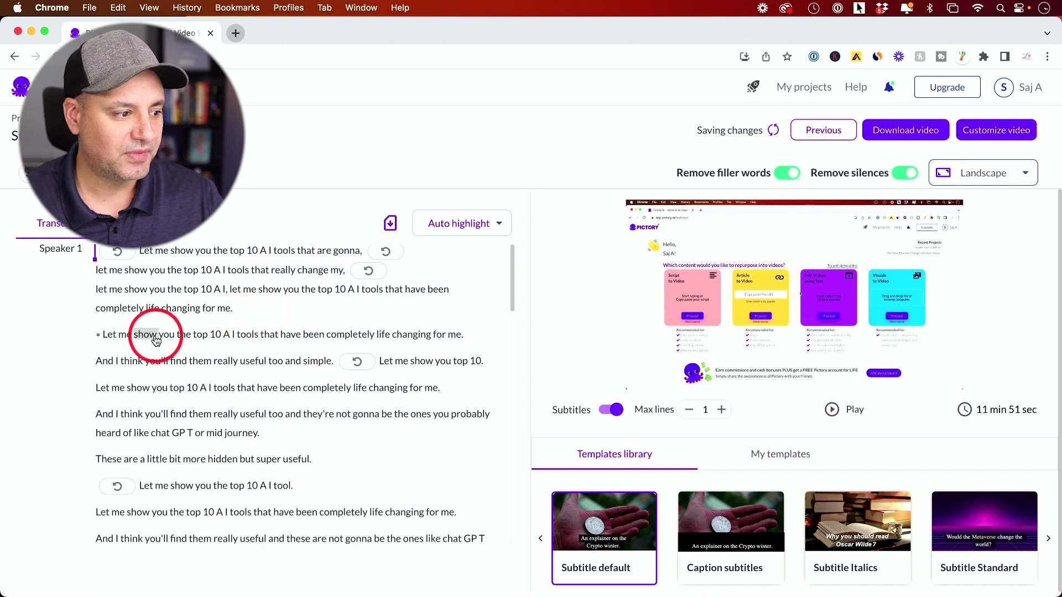
scroll(153, 337, down, 1)
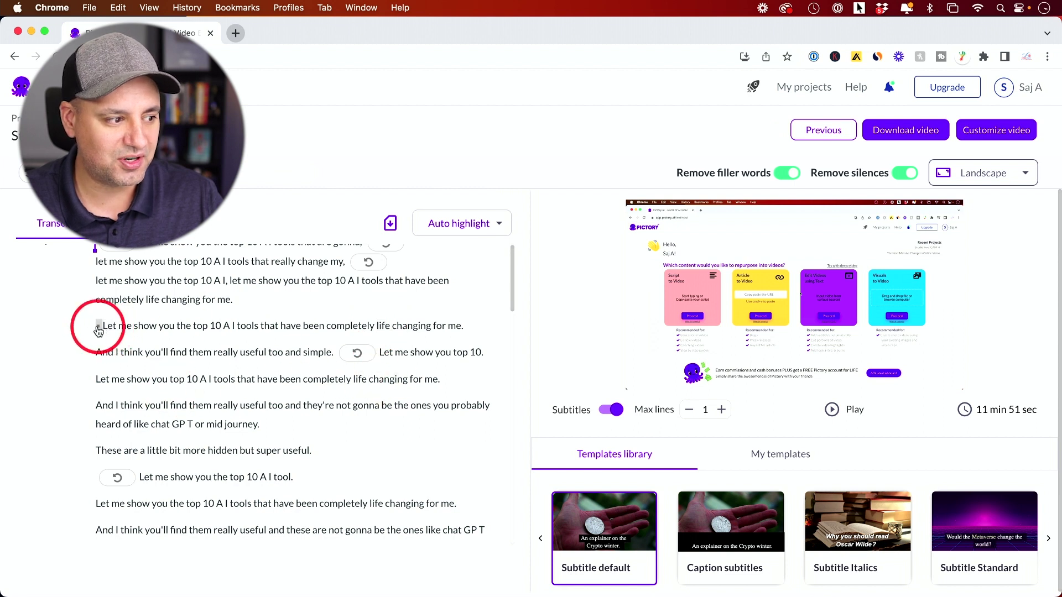
drag(90, 326, 468, 329)
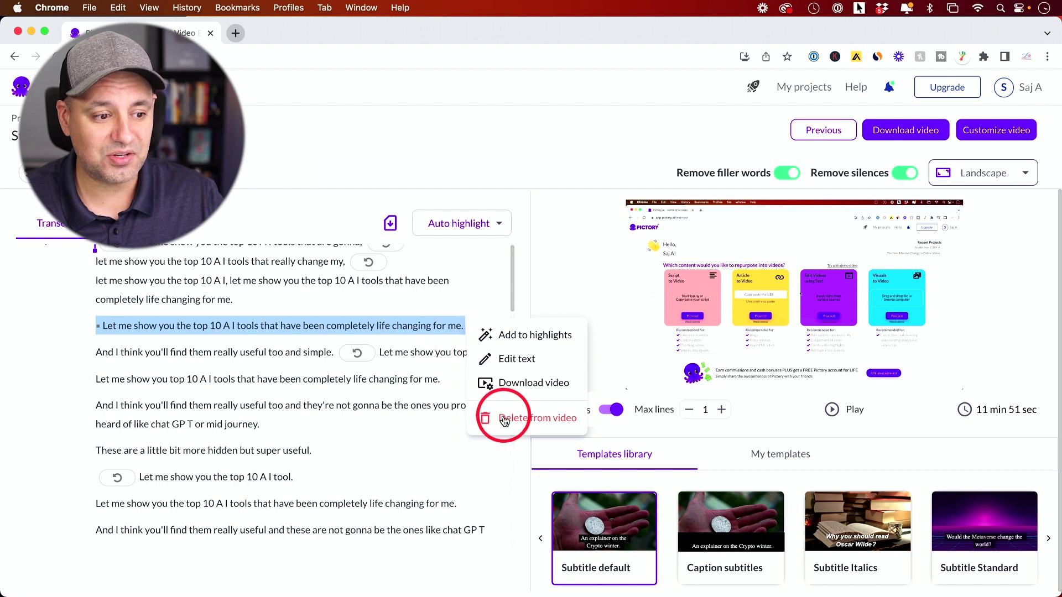
click(545, 421)
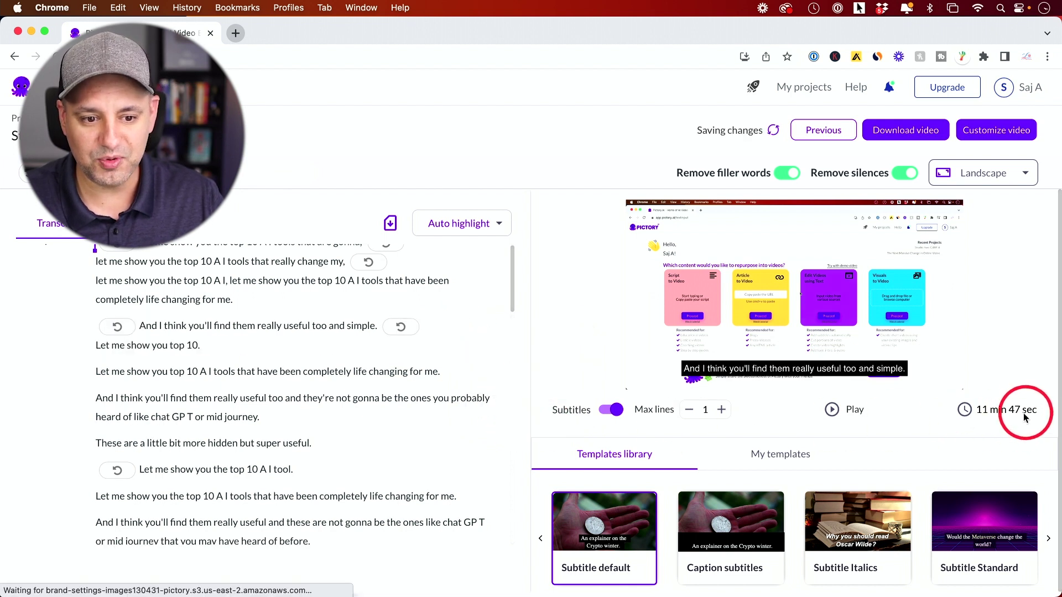
click(337, 329)
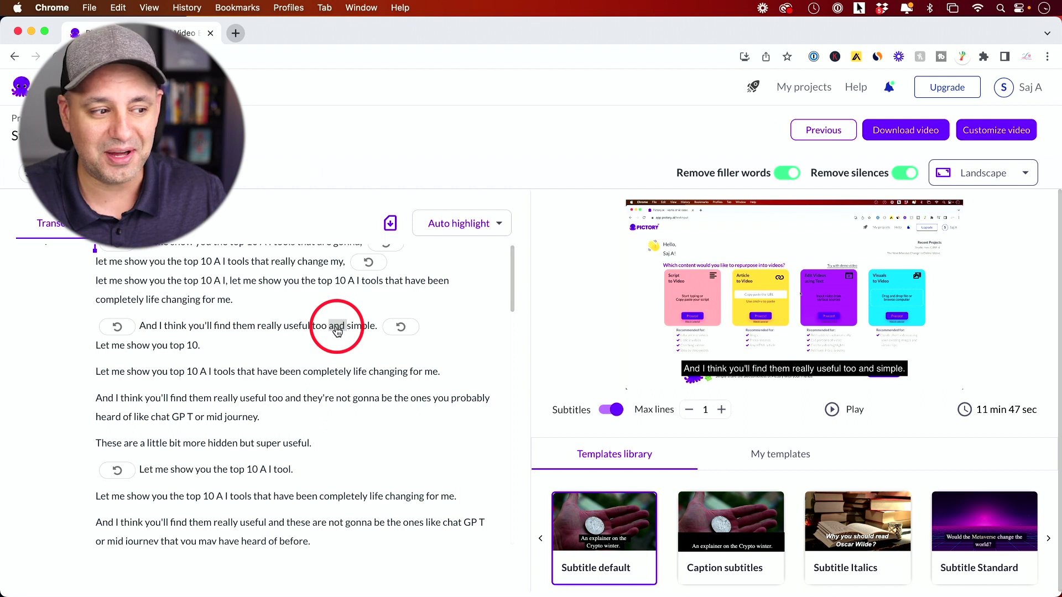
Step: Cut the four repeated sentences through 'super useful', leaving the video at 11 min 32 sec
scroll(249, 368, down, 1)
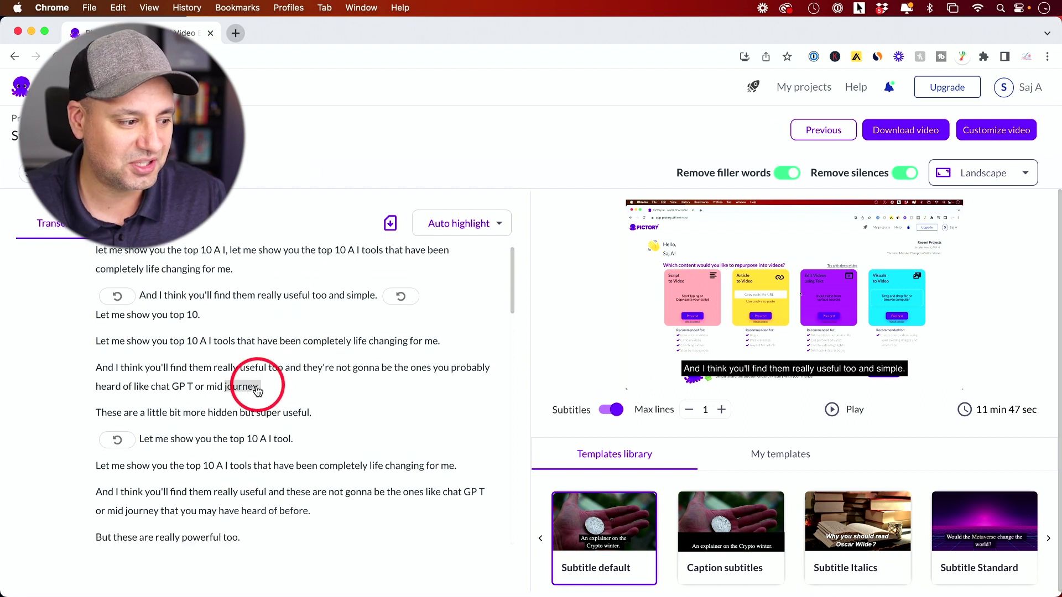
scroll(256, 379, down, 1)
scroll(202, 405, up, 1)
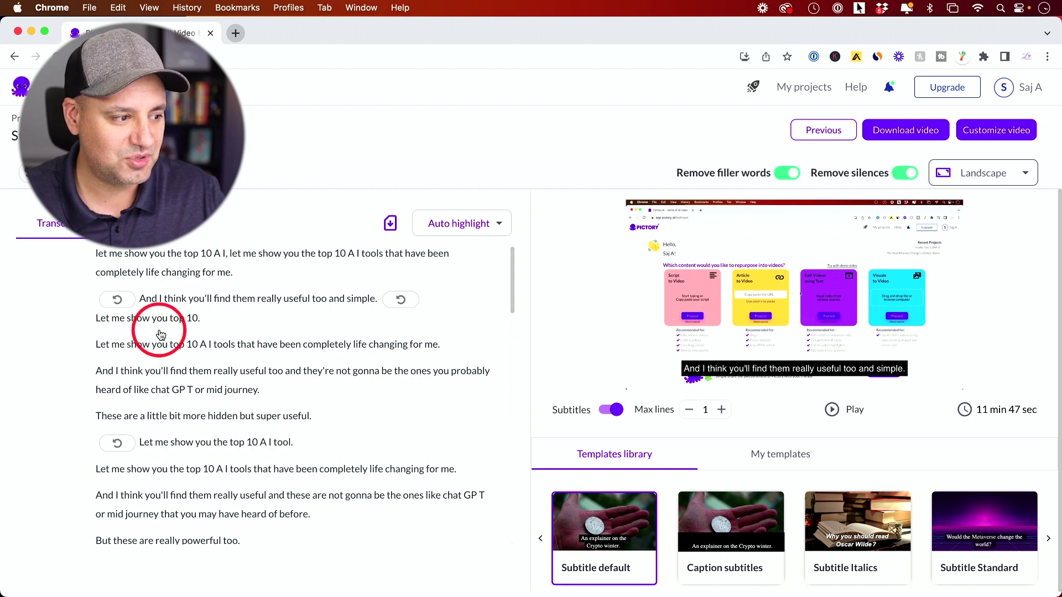
drag(98, 323, 334, 424)
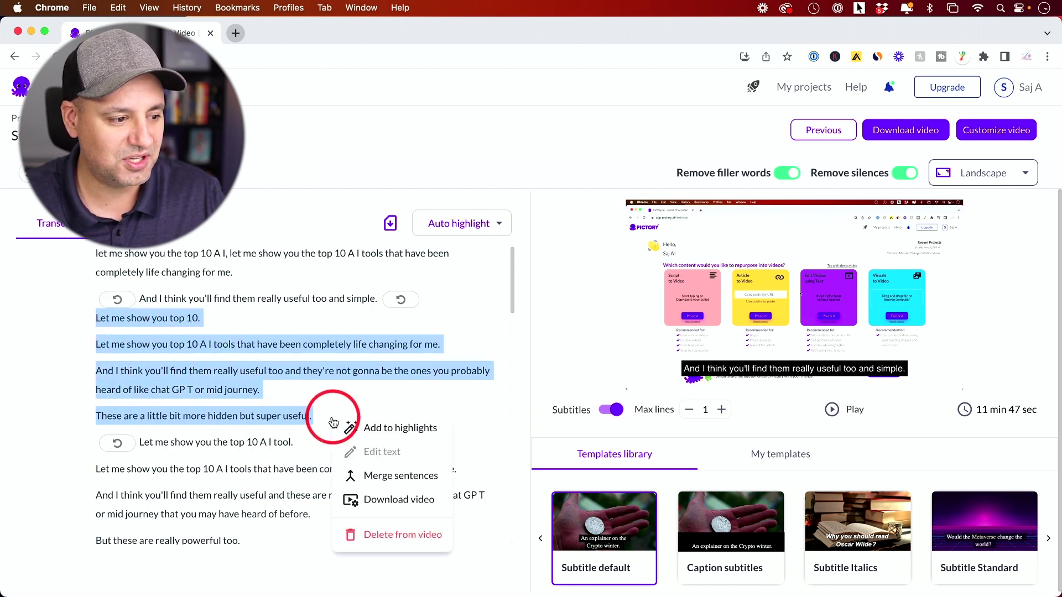
click(398, 539)
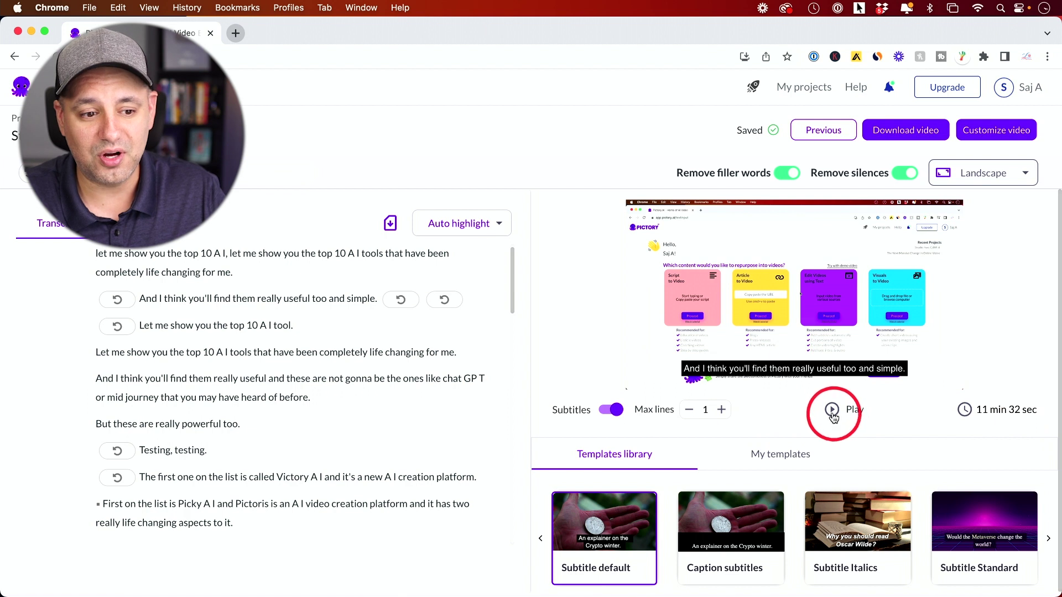
Step: Raise the volume and briefly preview the edited video
key(XF86AudioRaiseVolume)
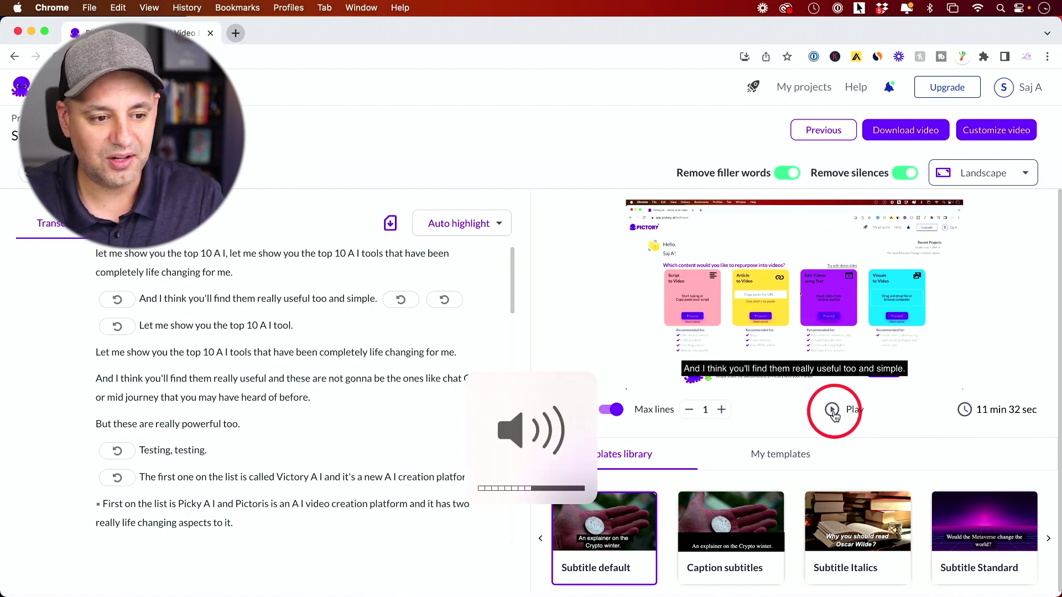
click(833, 410)
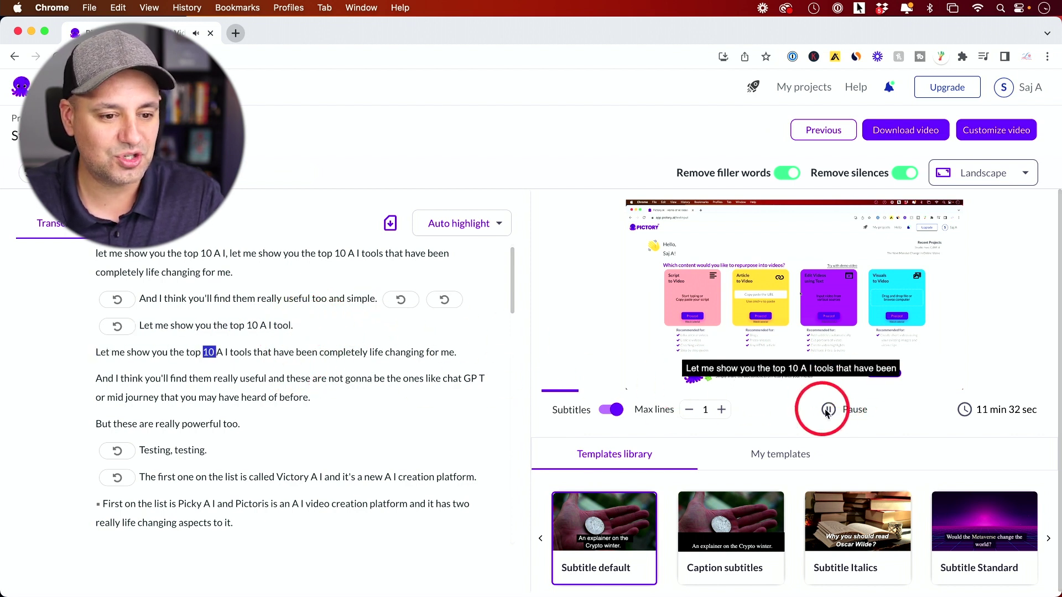
click(828, 412)
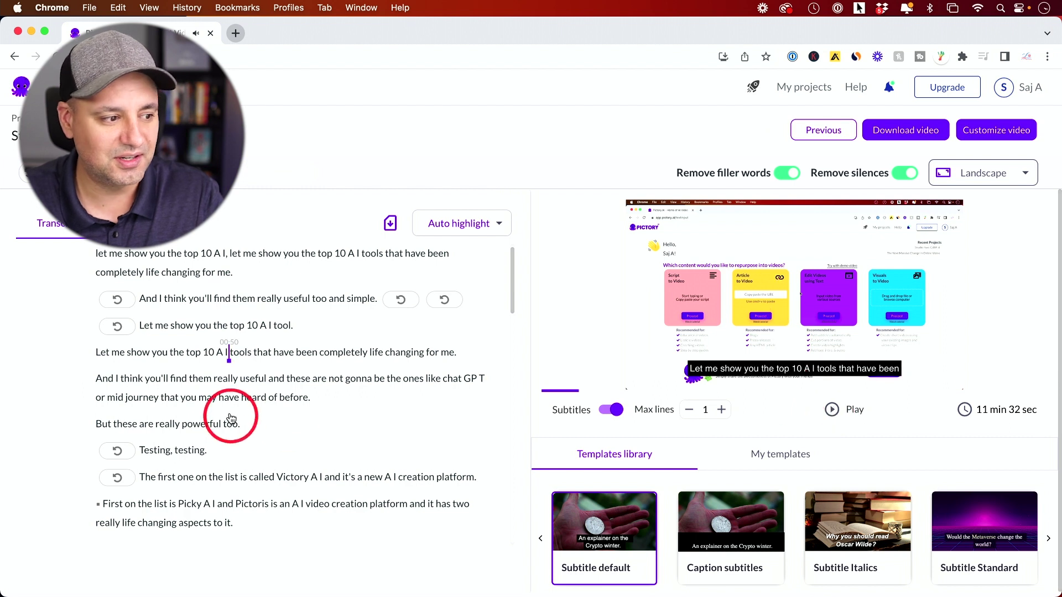
Step: Delete the repeated paragraphs through 'Testing, testing.', bringing the video to 11 min 18 sec
click(235, 368)
drag(102, 351, 272, 451)
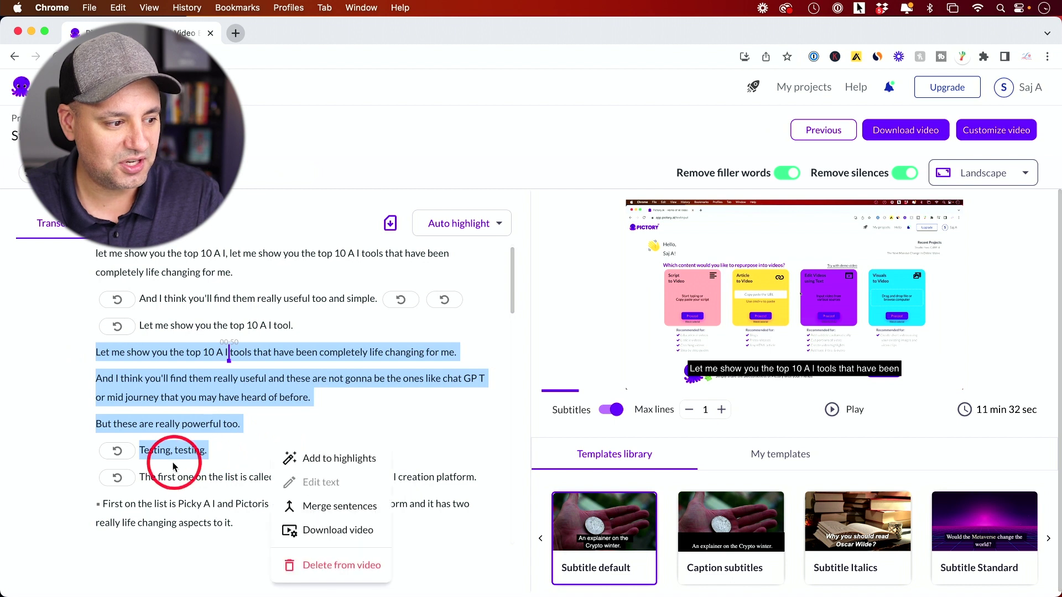
click(338, 569)
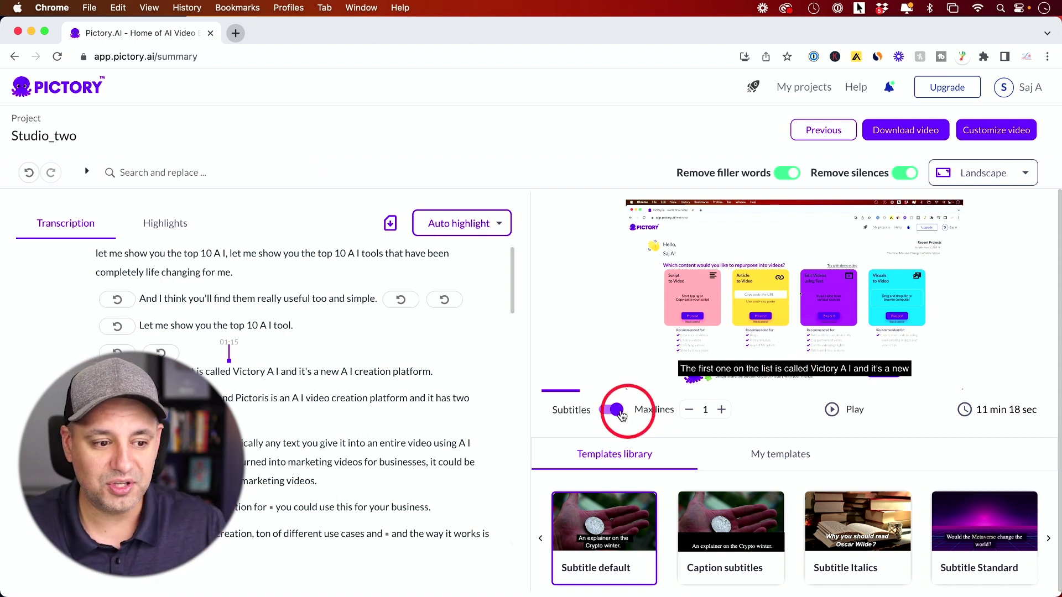
click(613, 412)
click(614, 413)
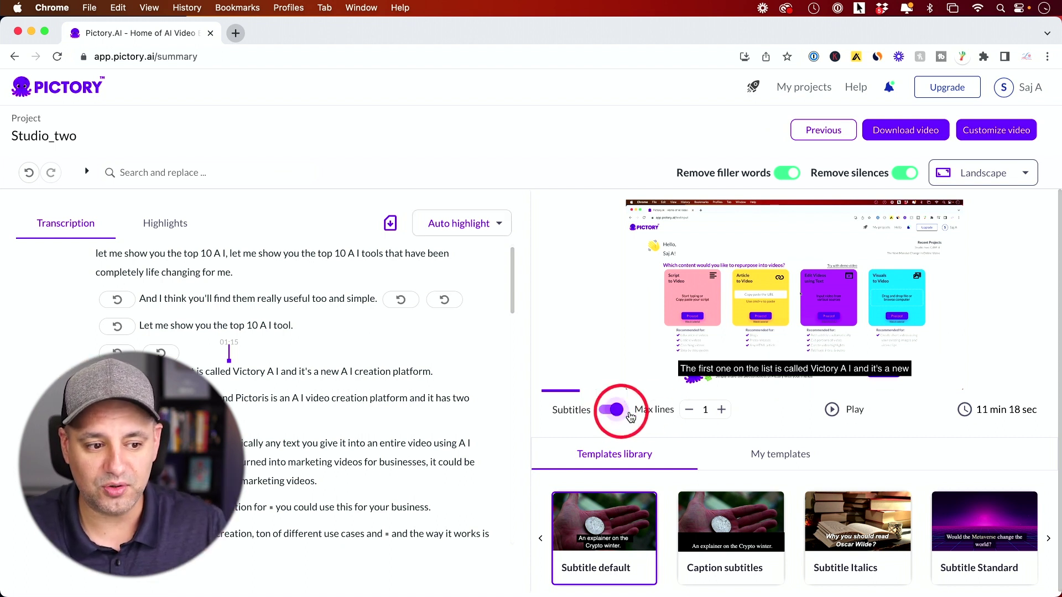
click(721, 411)
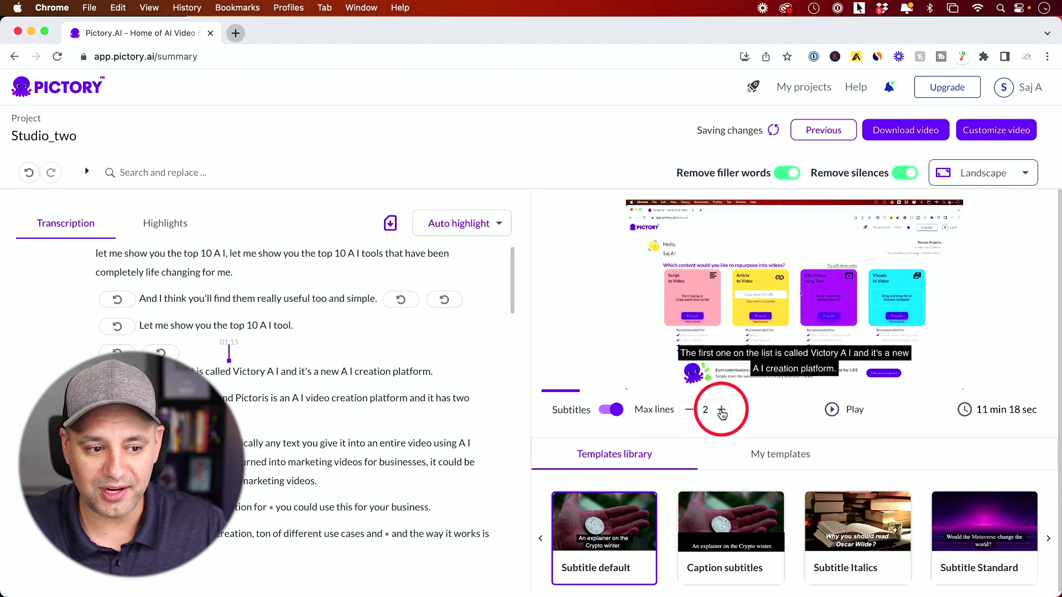
click(690, 410)
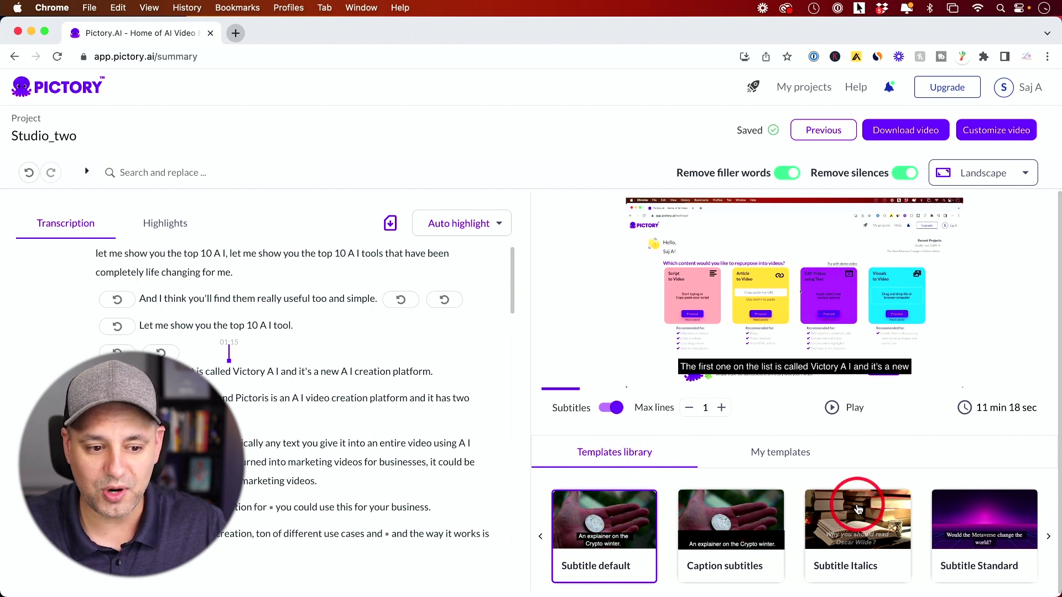
Step: Apply the Subtitle Standard caption template and continue to Customize video
click(846, 512)
click(969, 523)
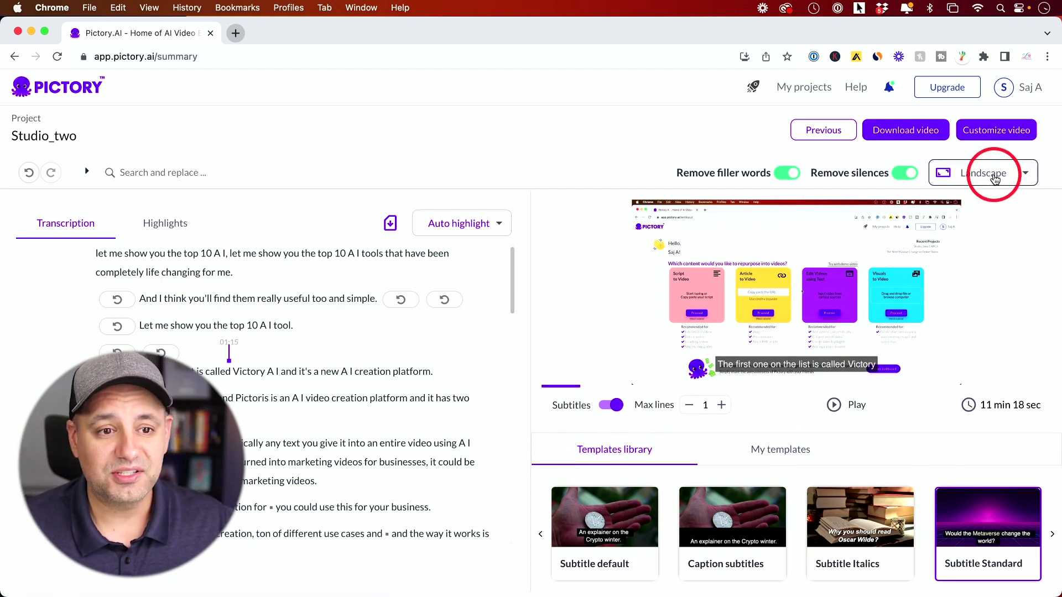
click(977, 139)
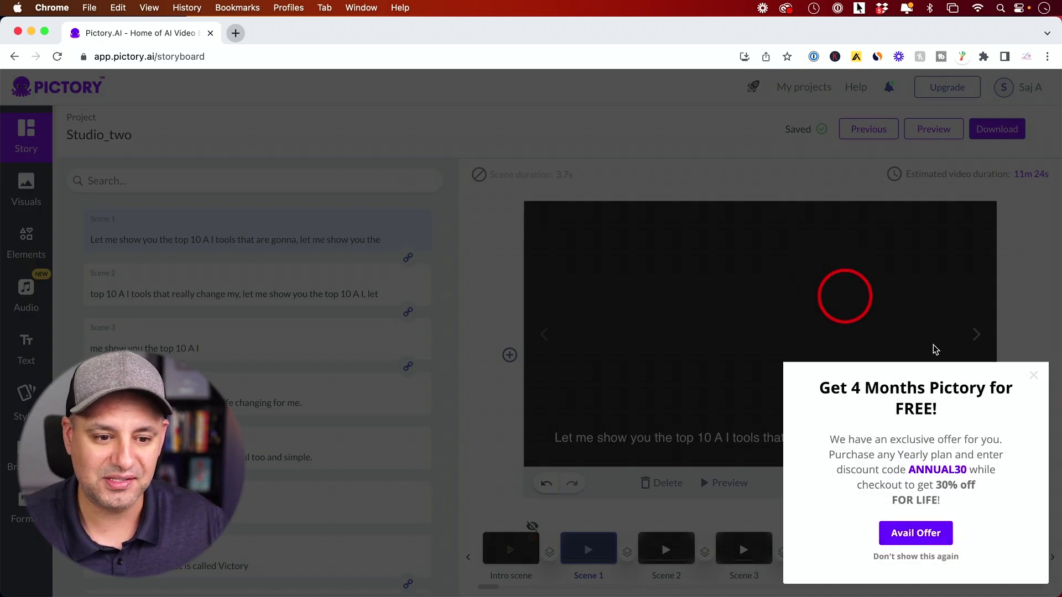
Step: Dismiss the 'Get 4 Months Pictory for FREE!' popup and select Scene 1 in the storyboard
click(1033, 375)
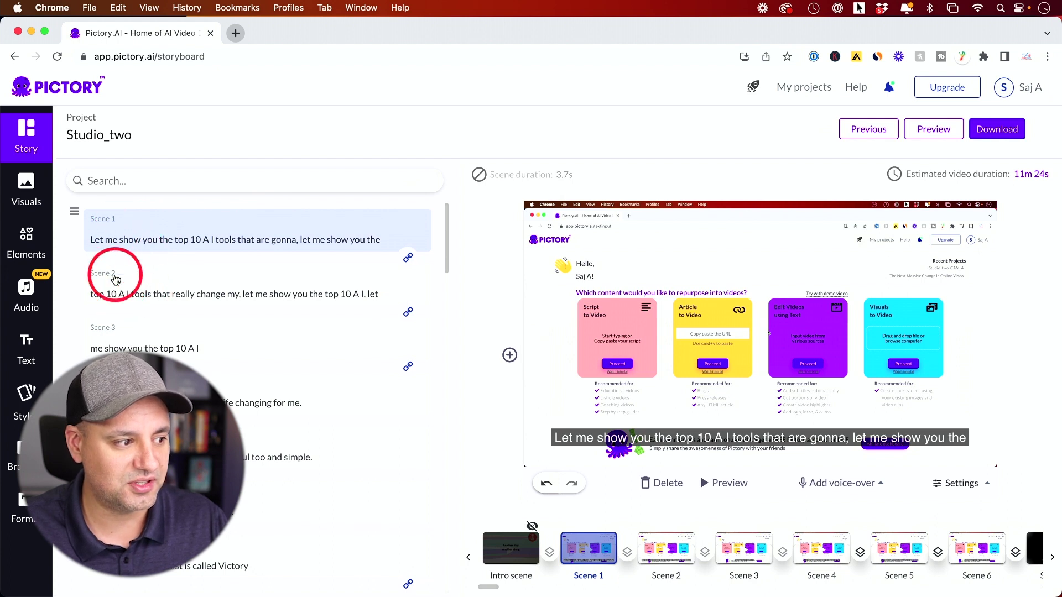
scroll(117, 320, down, 1)
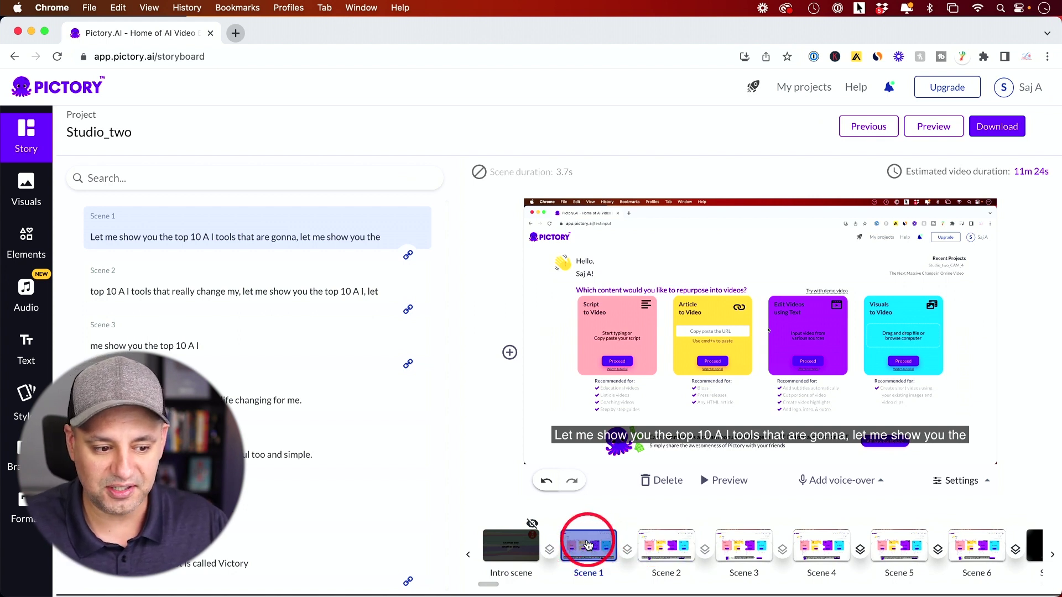
click(663, 543)
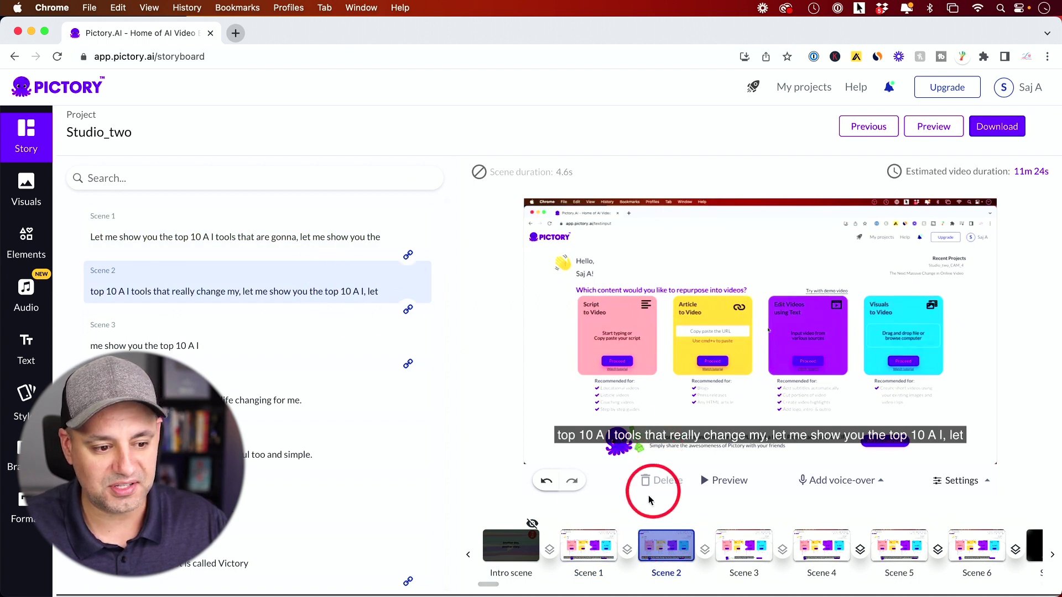
click(590, 545)
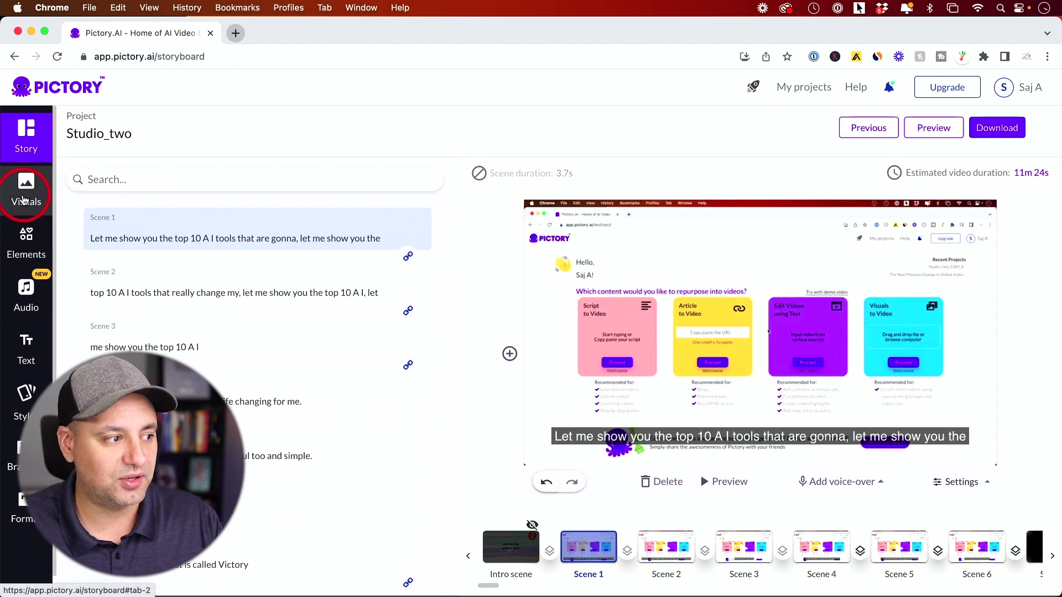
Step: Set the brain-on-circuit-board clip from the 'AI' library search as Scene 1's visual
click(26, 201)
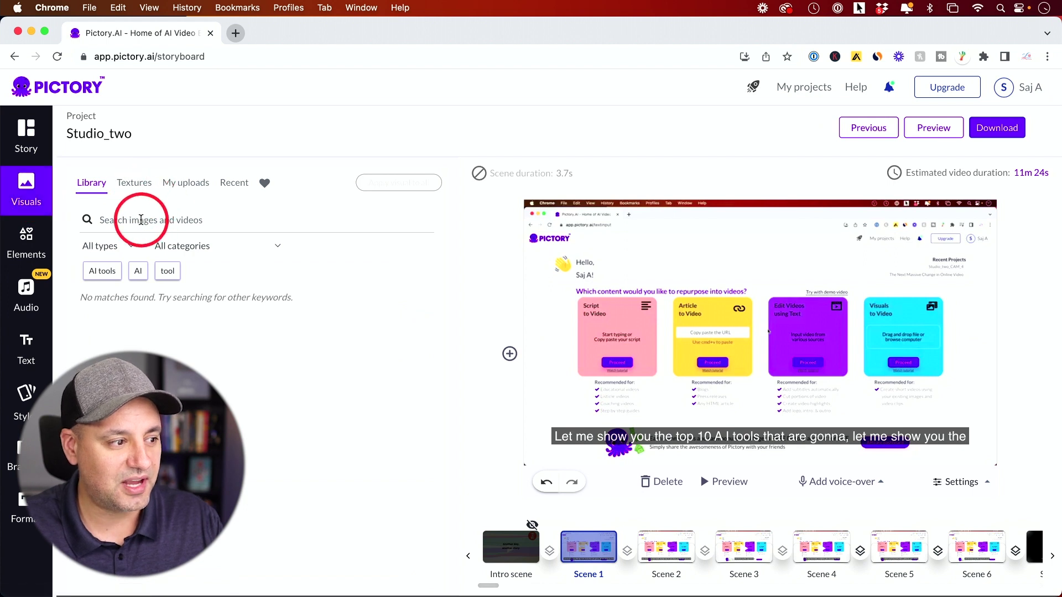
click(105, 270)
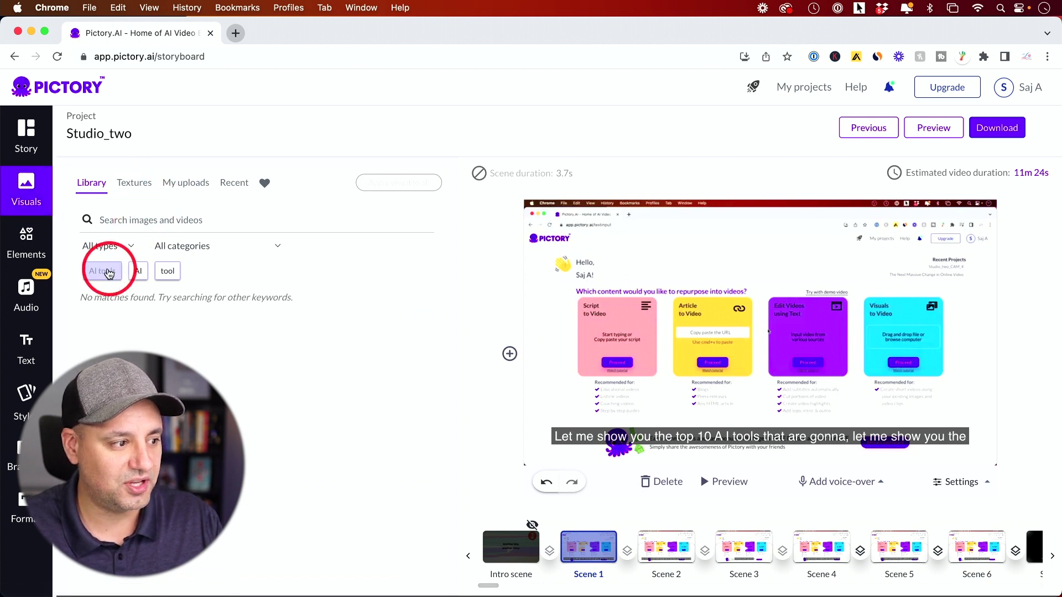
click(136, 275)
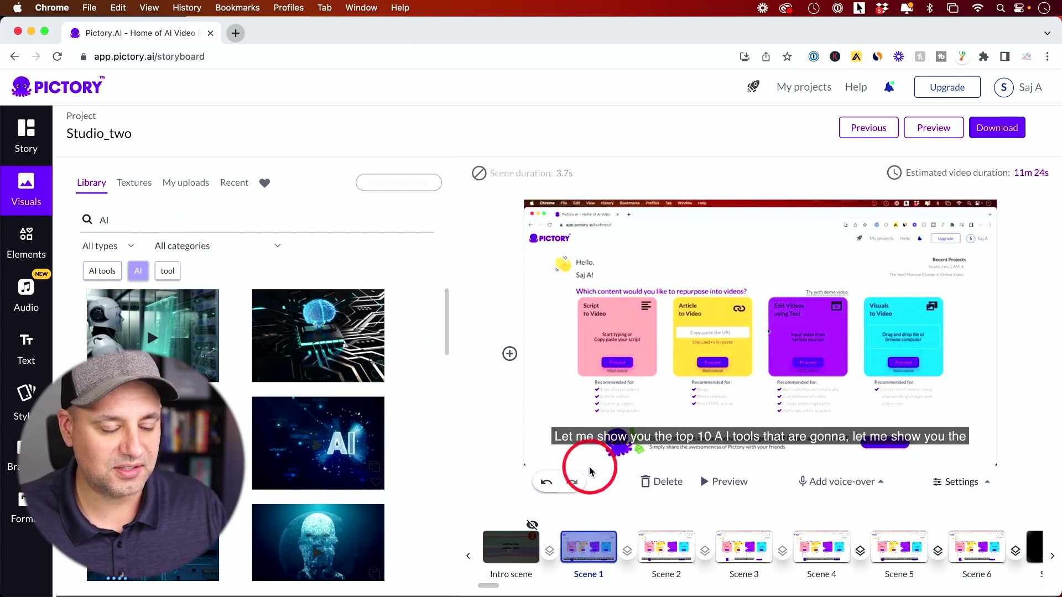
mouse_move(344, 346)
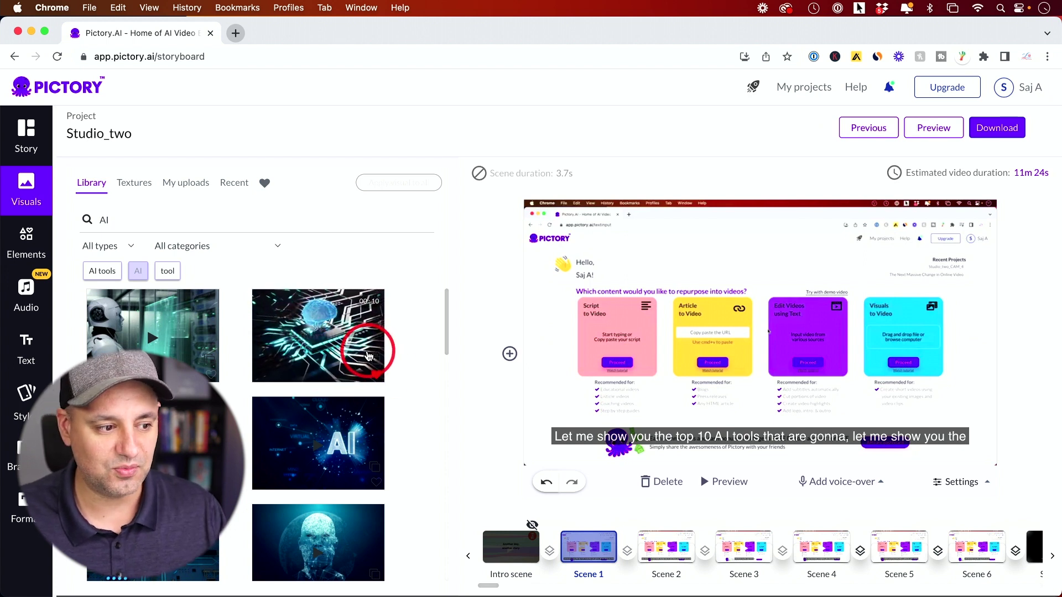
click(308, 334)
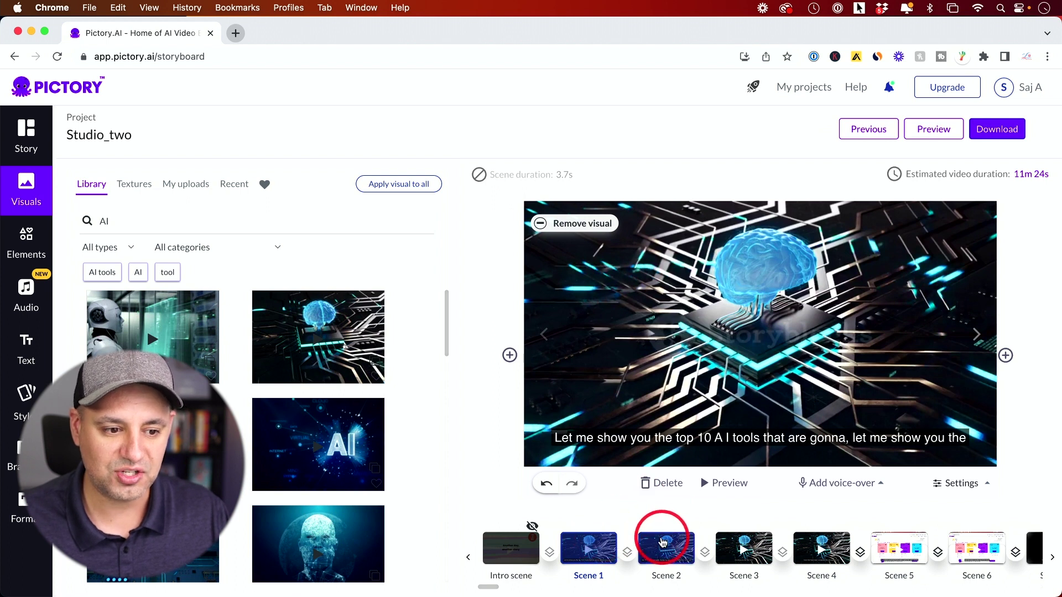
click(653, 543)
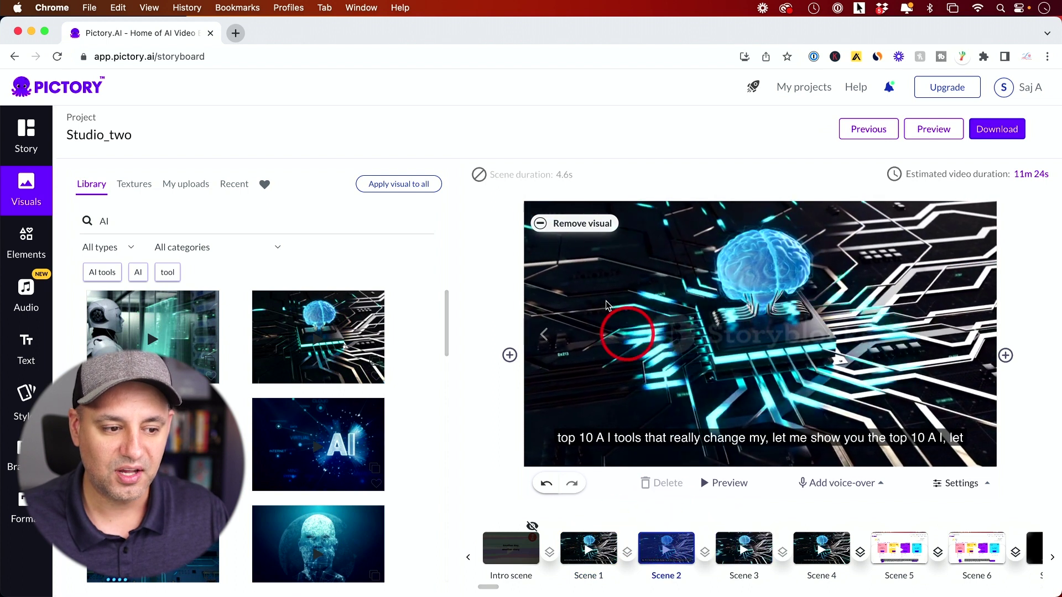
Step: Remove the brain clip from Scene 2 and put the glowing blue AI clip on Scene 5
click(577, 233)
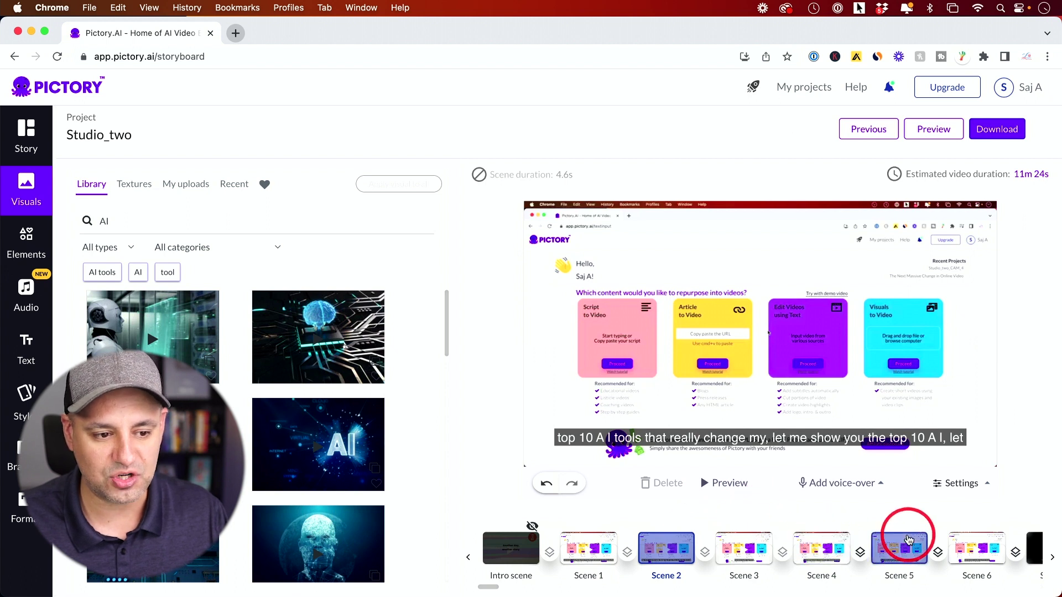
click(909, 539)
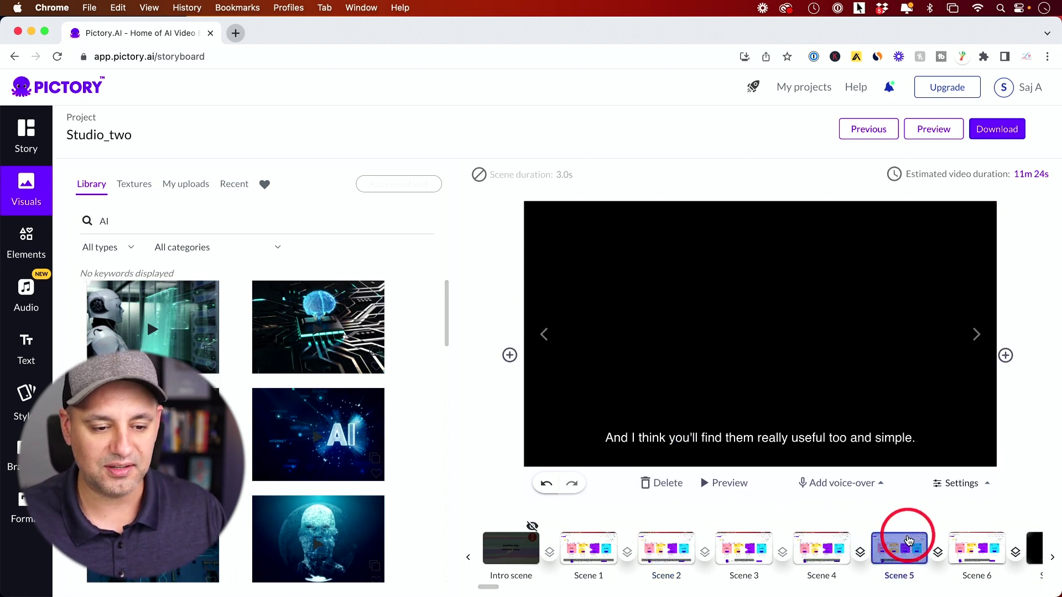
click(336, 449)
drag(337, 449, 896, 545)
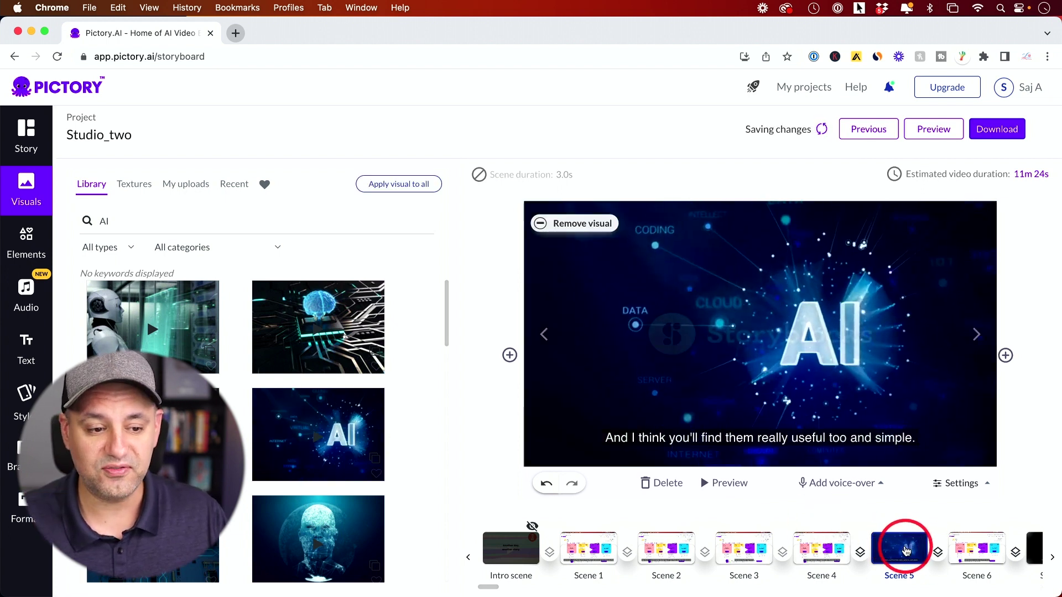
click(972, 541)
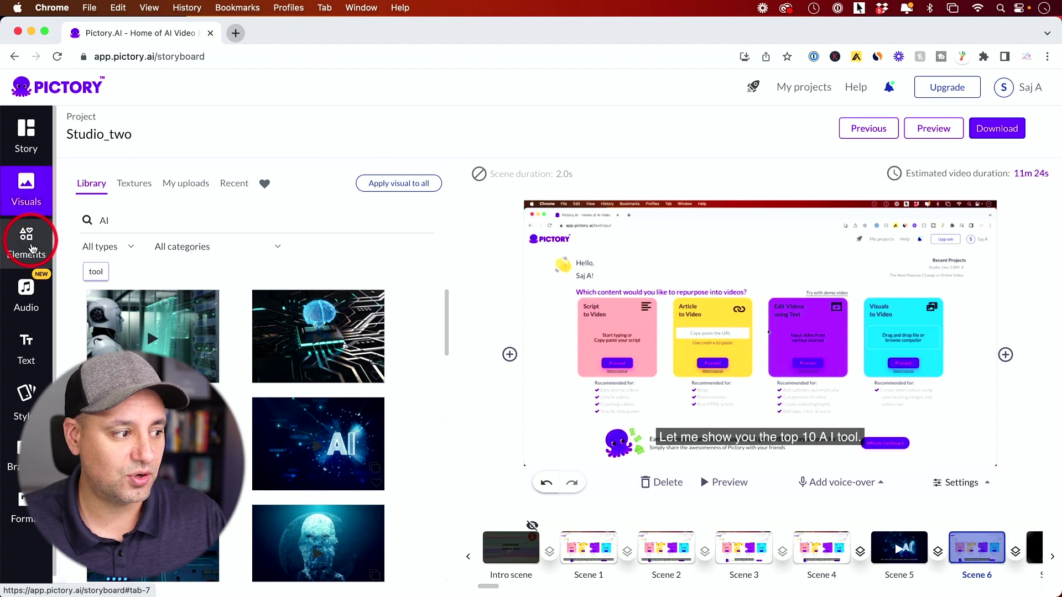
Step: Browse the Emojis, GIFs and Stickers in Elements, then bring up the 15000+ track Audio library
click(24, 250)
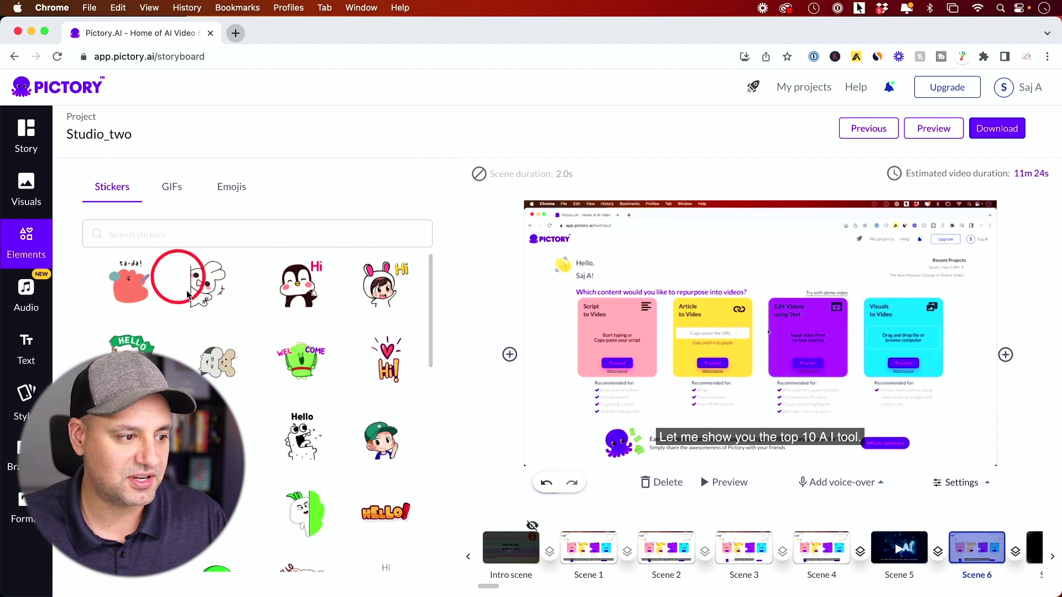
click(231, 187)
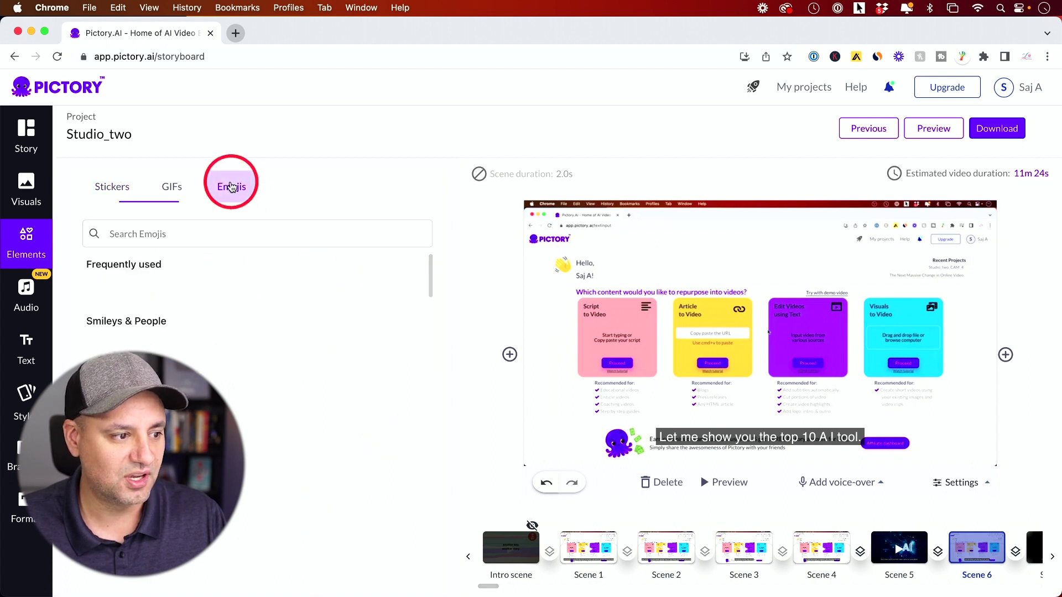
click(172, 186)
click(110, 186)
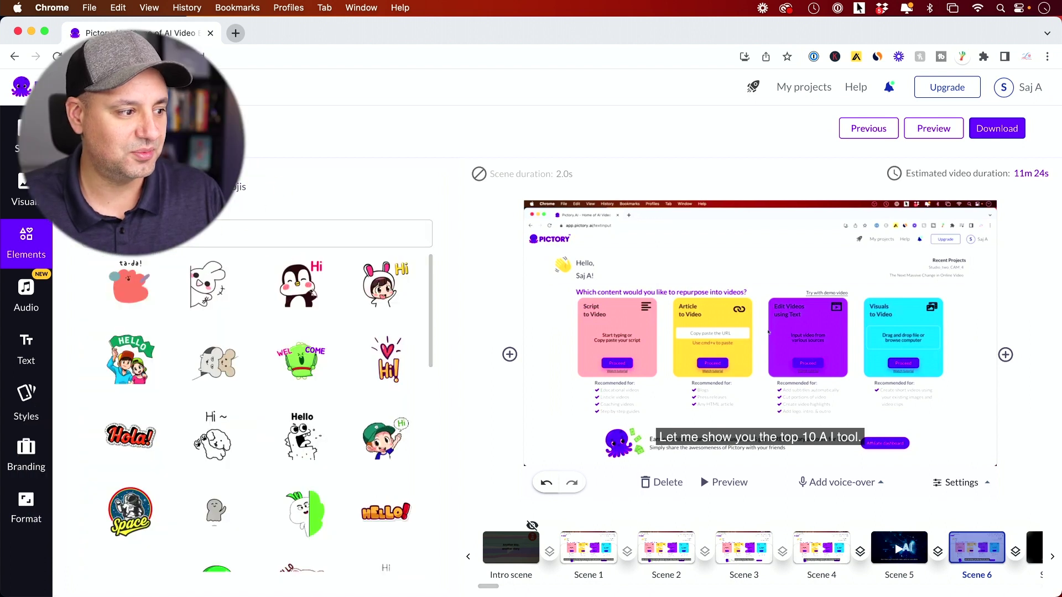
click(24, 299)
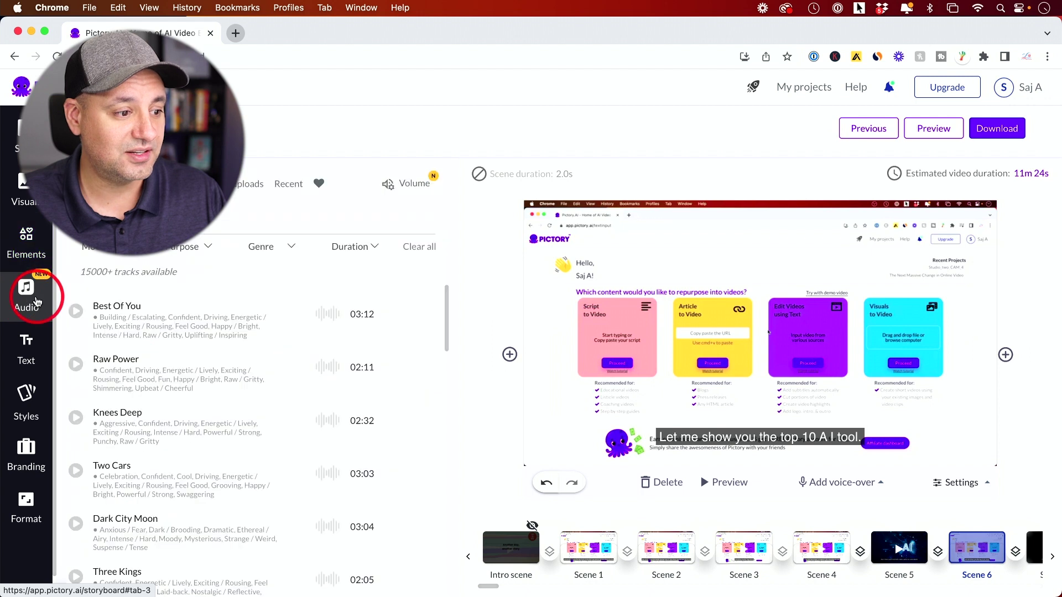
Step: Apply the Jackson (male) English (US) AI voice-over to the Studio_two video and save
click(229, 320)
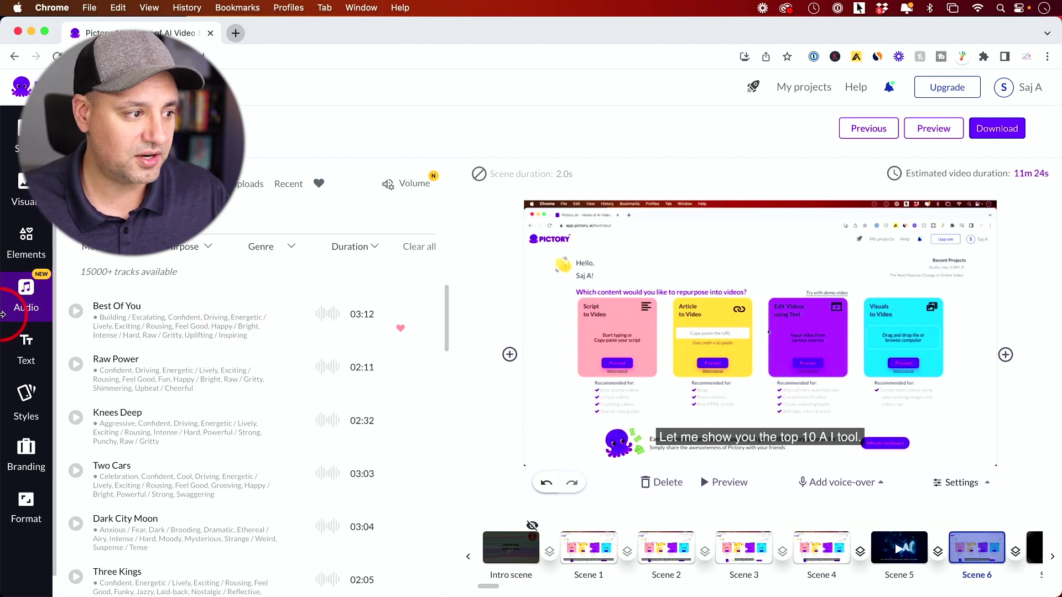
click(3, 314)
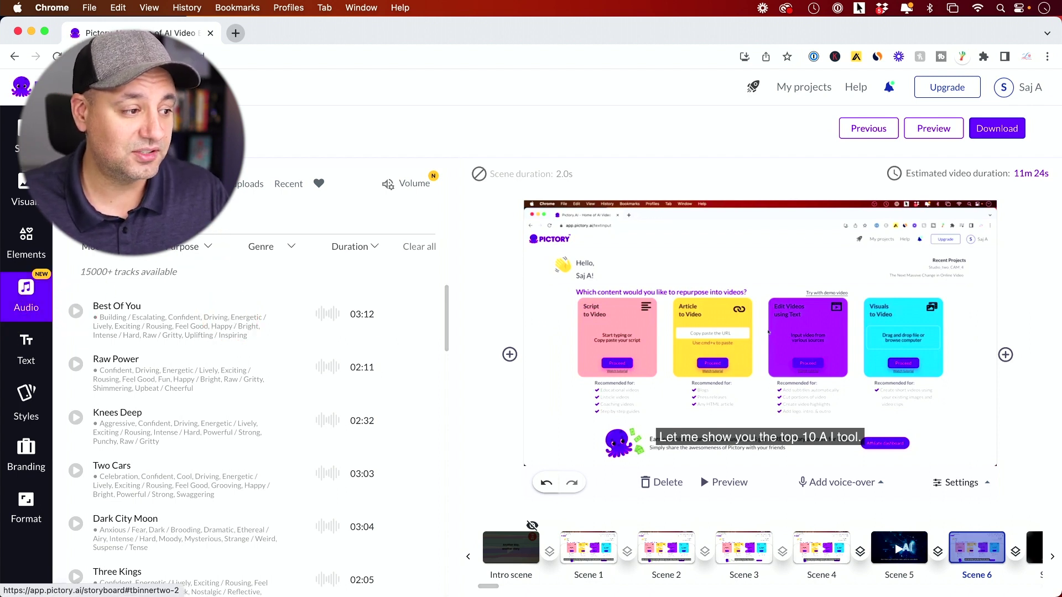
scroll(120, 337, down, 1)
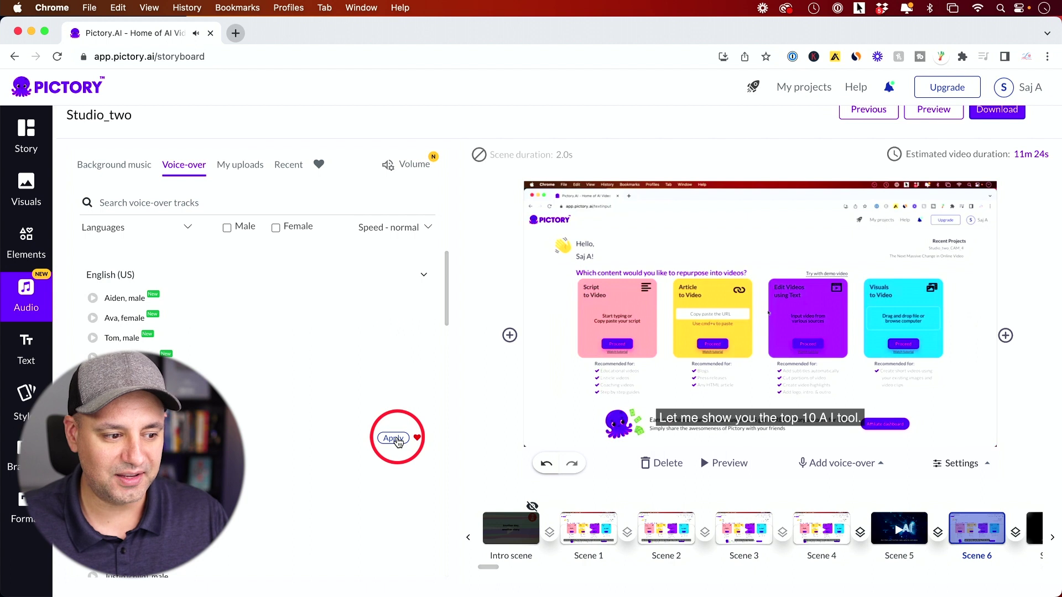
click(394, 438)
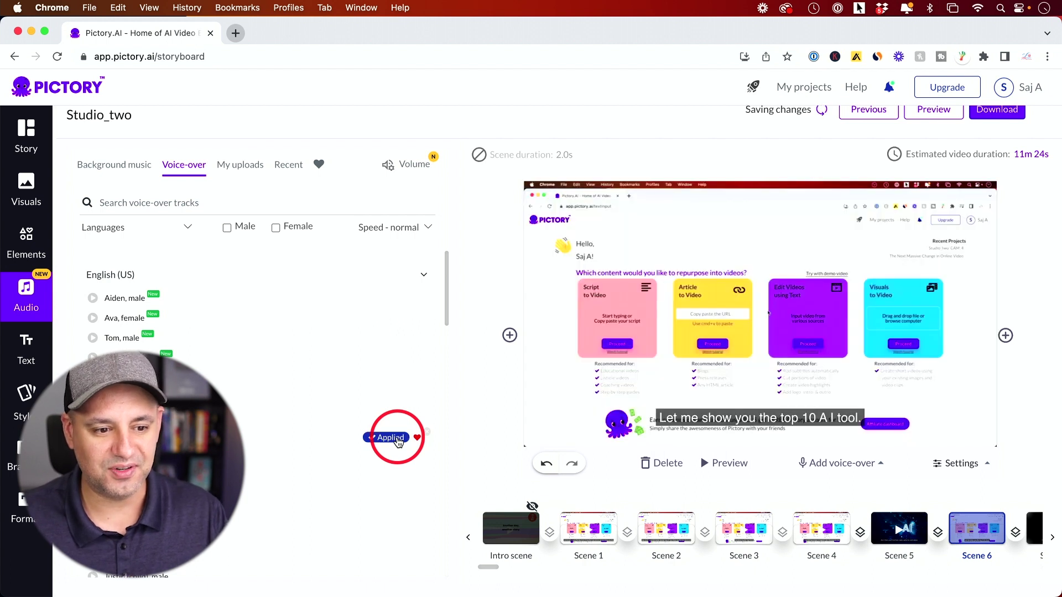
click(895, 160)
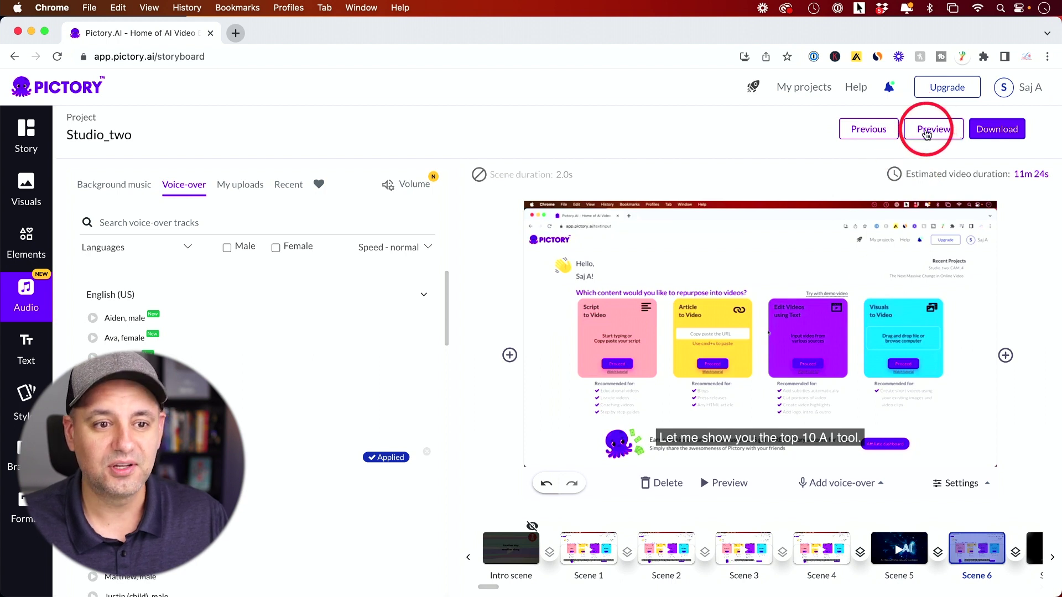
Step: Preview the Studio_two video, then start exporting it as a Video download
click(926, 134)
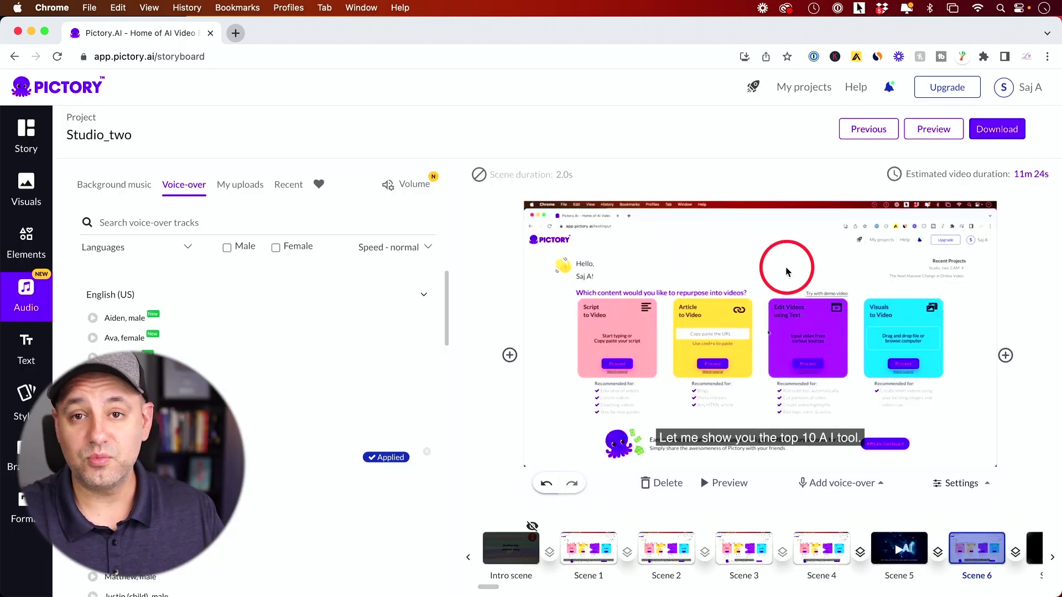
click(992, 133)
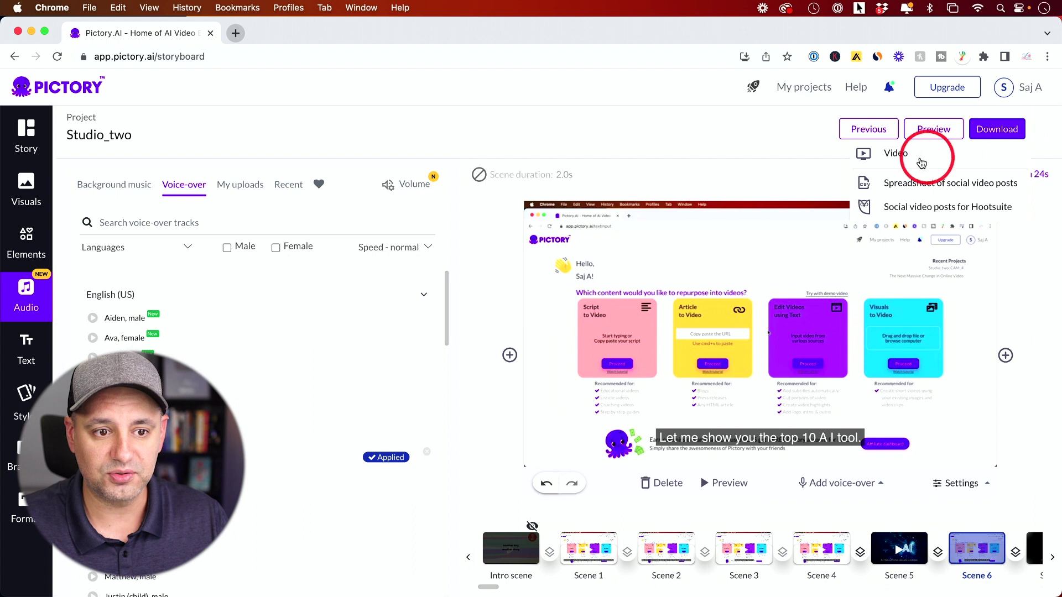
click(892, 160)
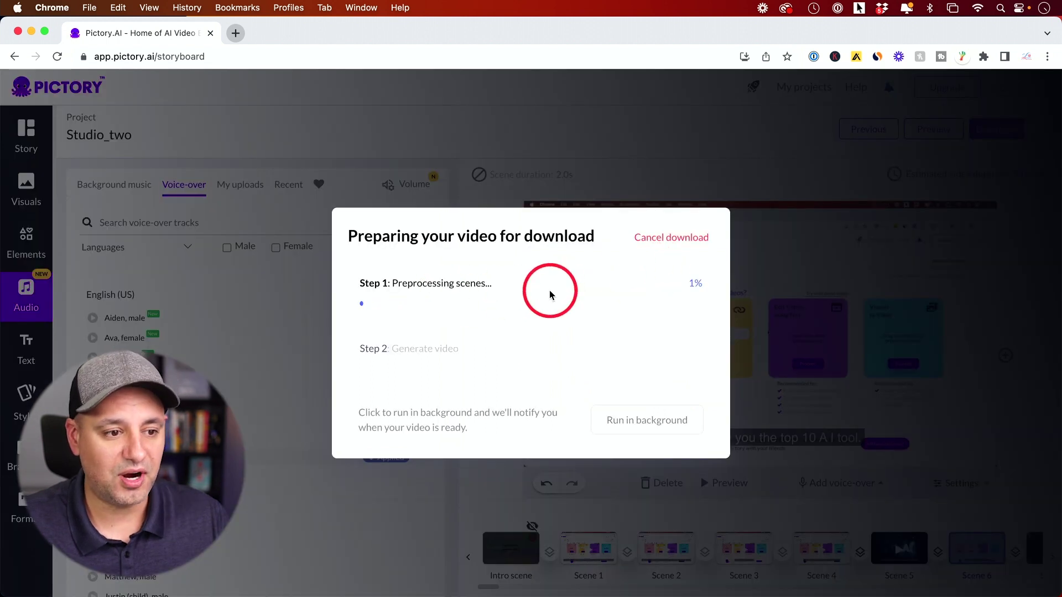